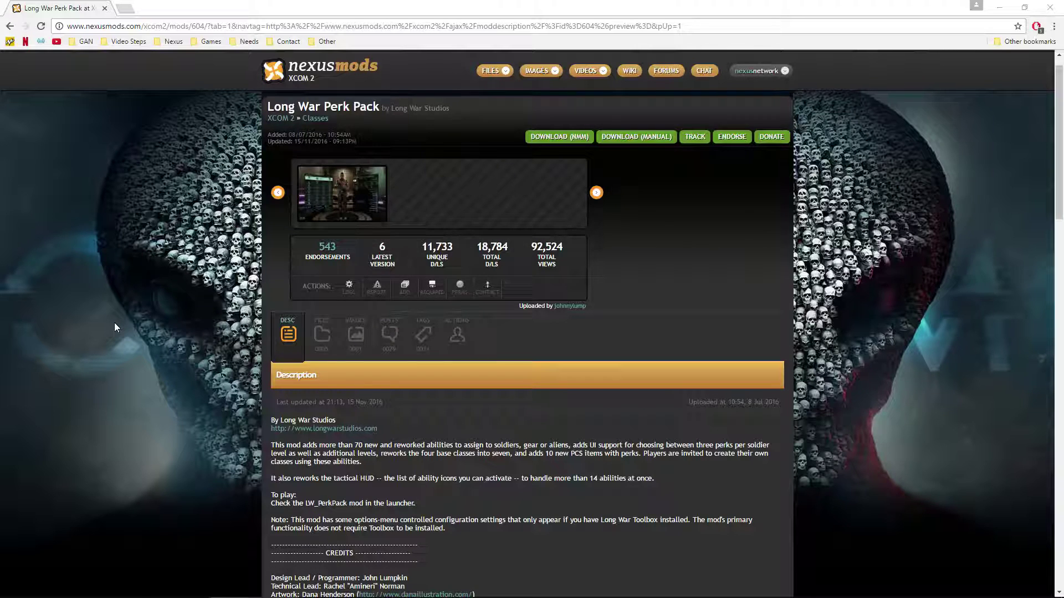
# Download the Perk Pack main file of Long War Perk Pack with the mod manager and activate it in Nexus Mod Manager
pyautogui.click(320, 335)
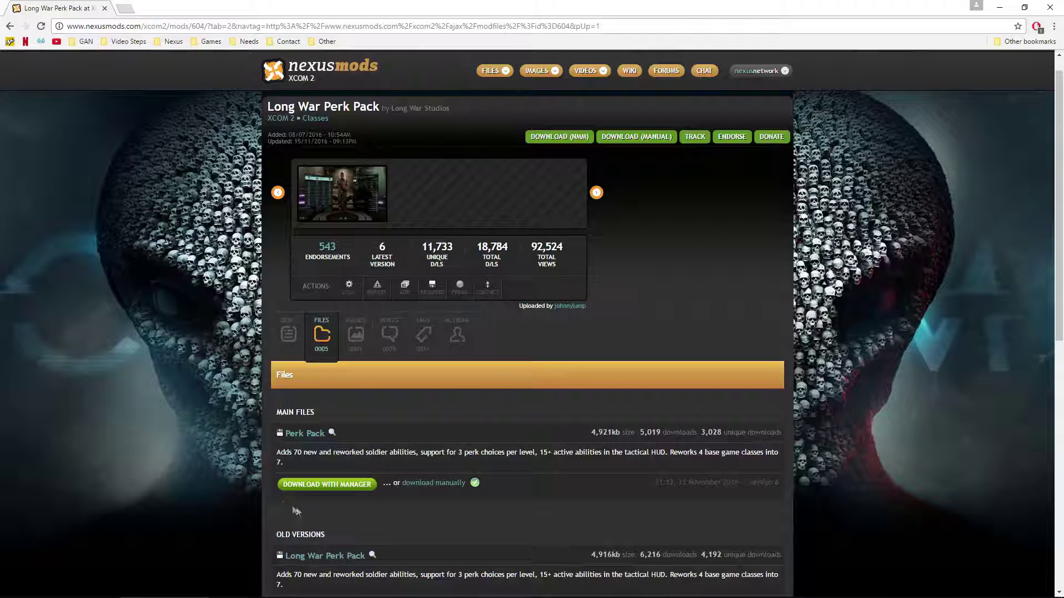
pyautogui.click(308, 484)
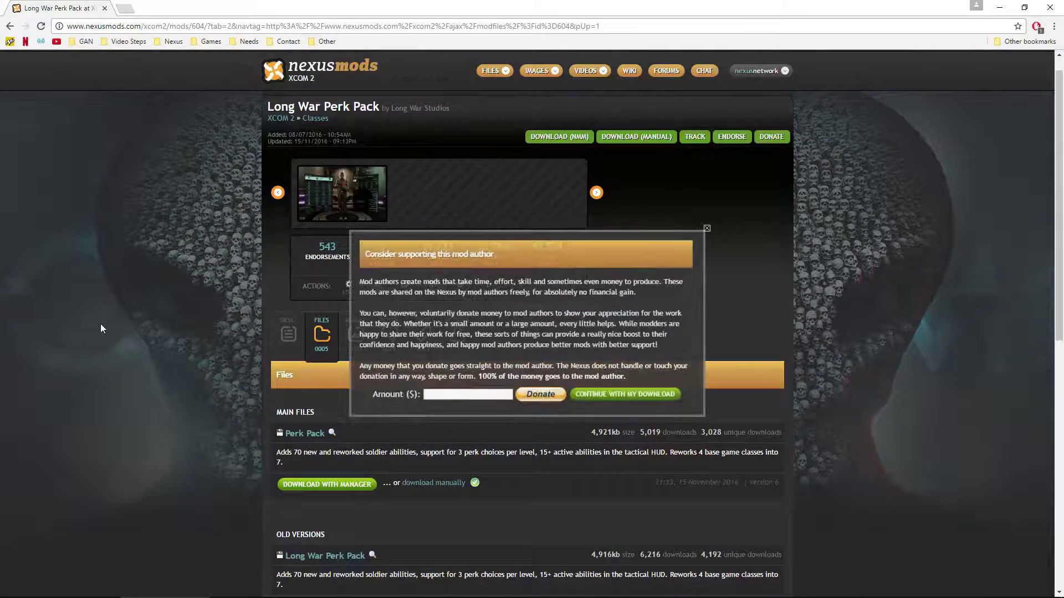
pyautogui.click(621, 395)
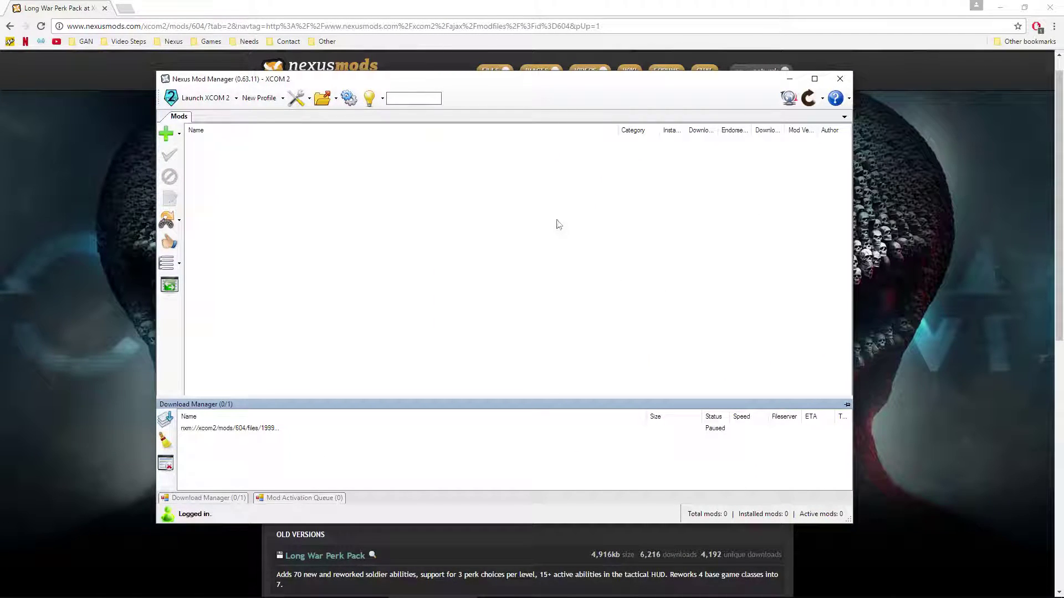
pyautogui.click(230, 435)
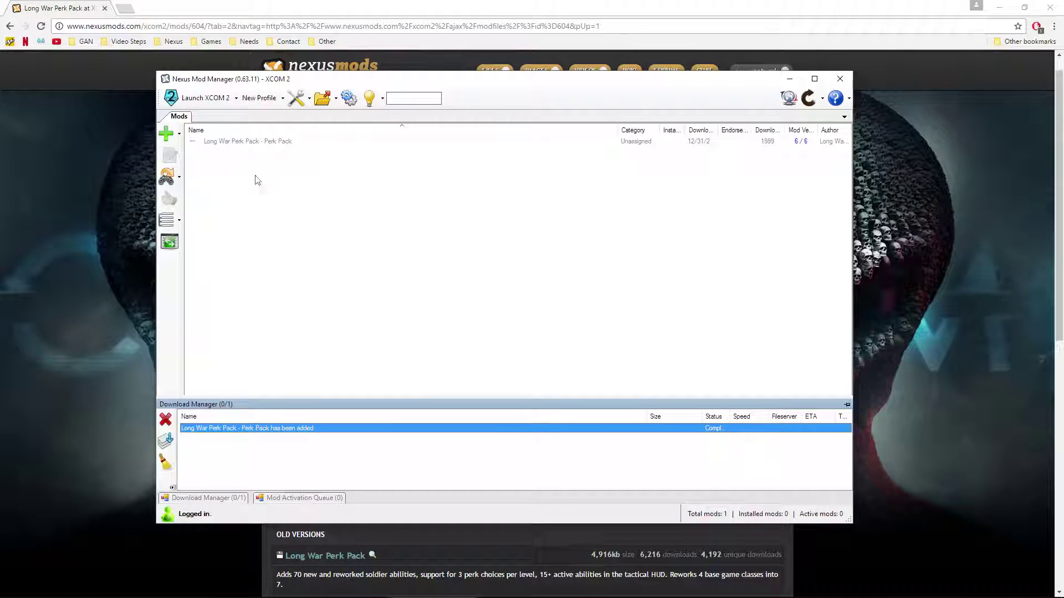
pyautogui.doubleClick(237, 142)
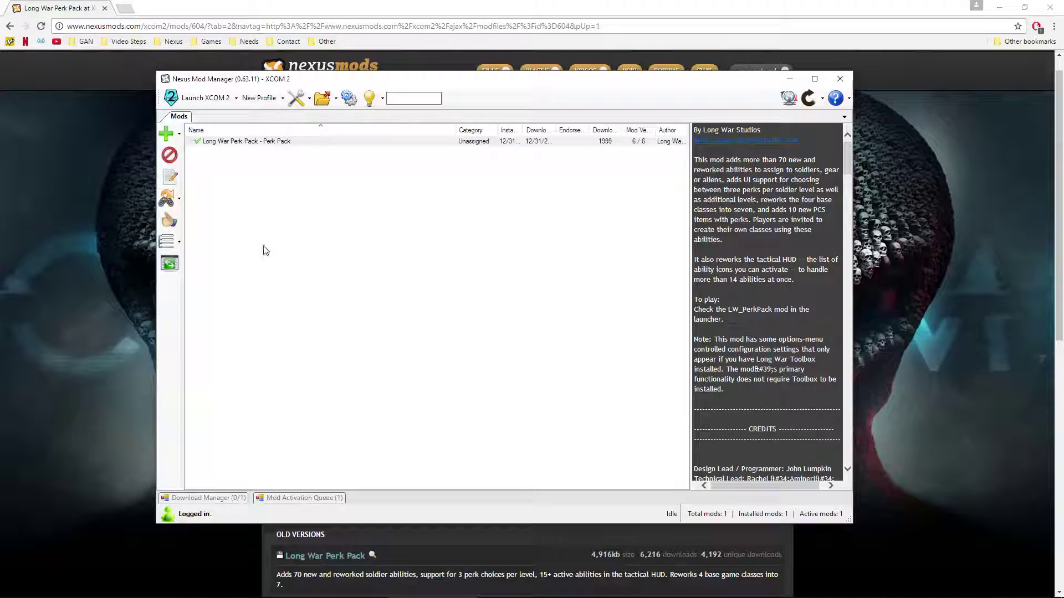
# Browse the XCOM 2 installation folder to XComGame\Mods and locate the installed LW_PerkPack folder
pyautogui.moveTo(303, 165); pyautogui.dragTo(626, 197)
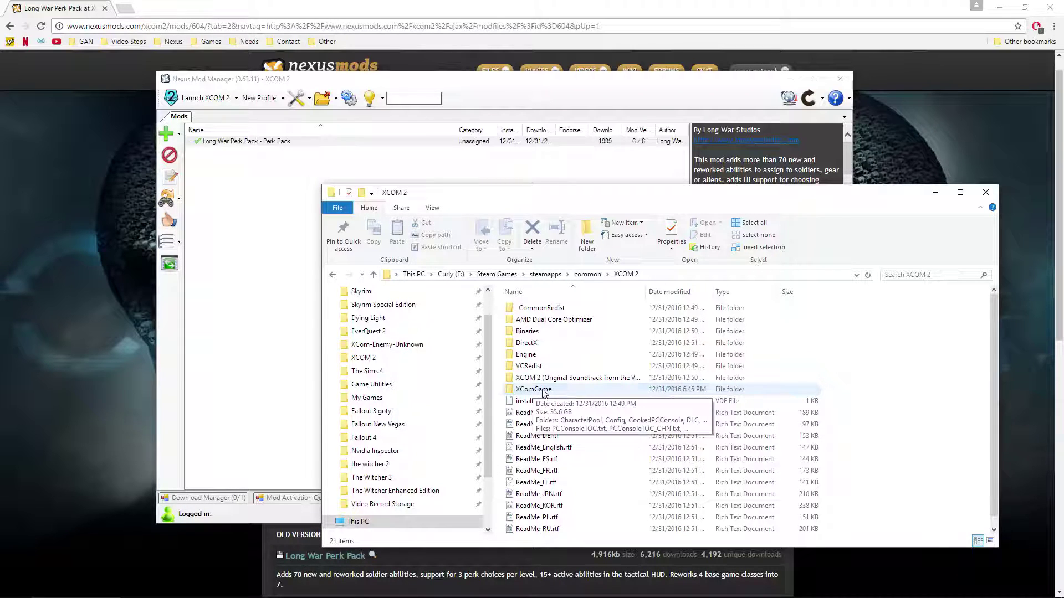
pyautogui.doubleClick(524, 390)
pyautogui.doubleClick(525, 367)
pyautogui.click(541, 308)
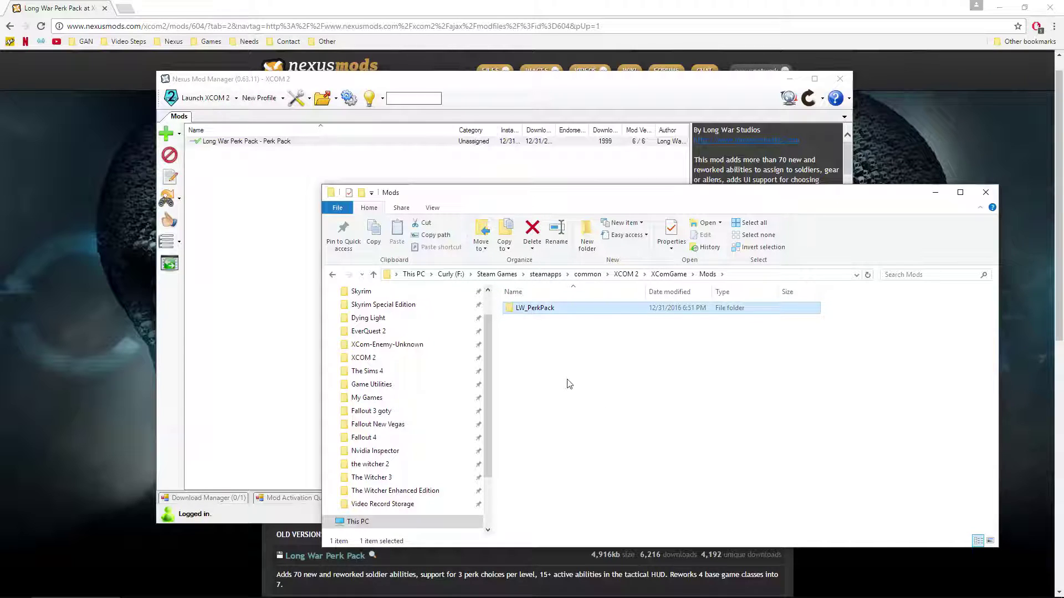
pyautogui.click(661, 276)
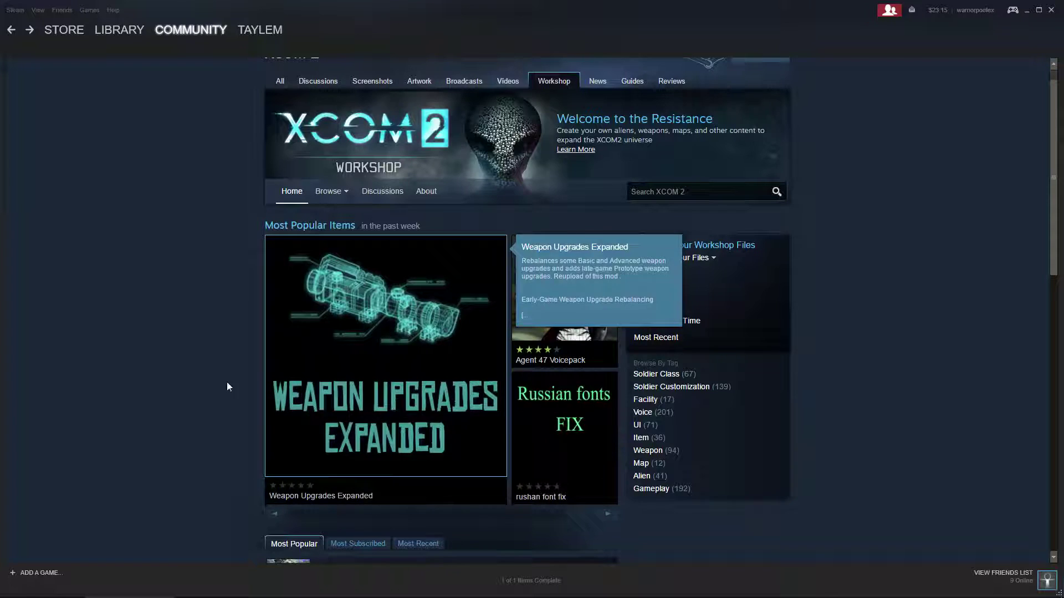
# Browse the Top Rated All Time items in the XCOM 2 Workshop and subscribe to Capnbubs Accessories Pack
pyautogui.click(695, 321)
pyautogui.scroll(-1, 141, 300)
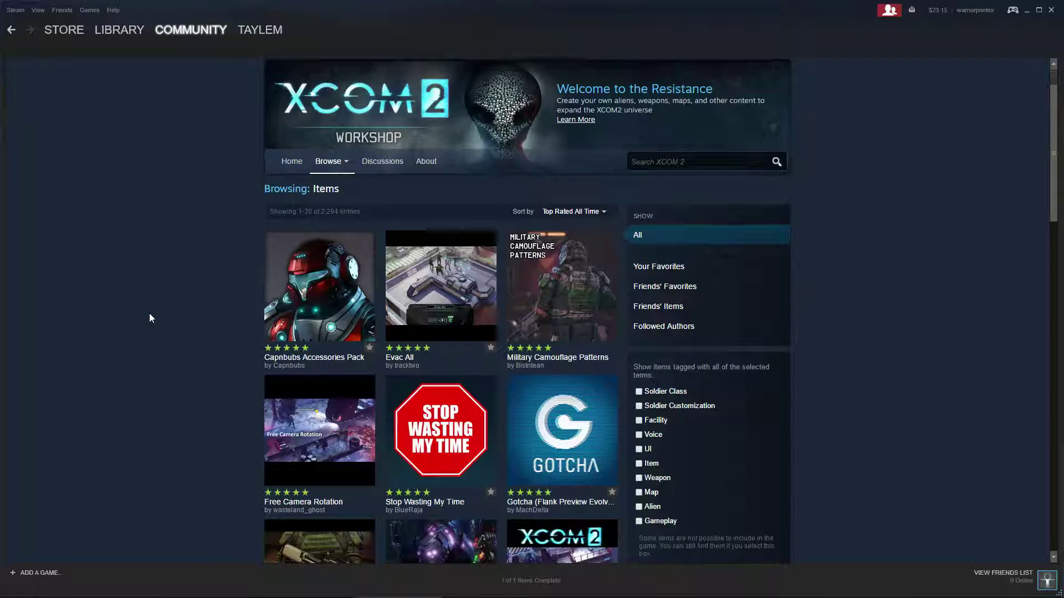
pyautogui.moveTo(307, 292)
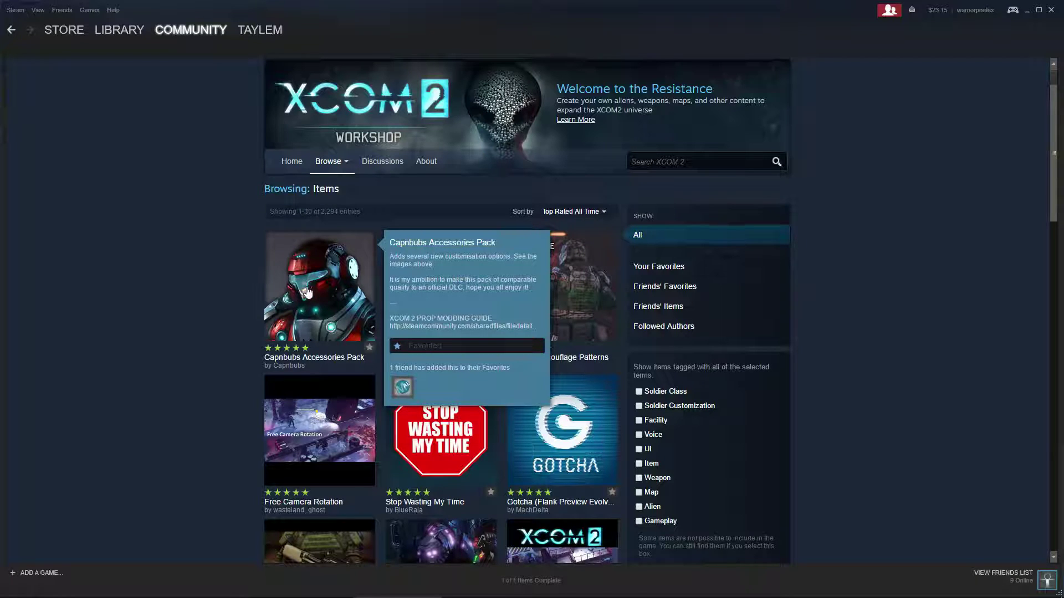
pyautogui.click(305, 292)
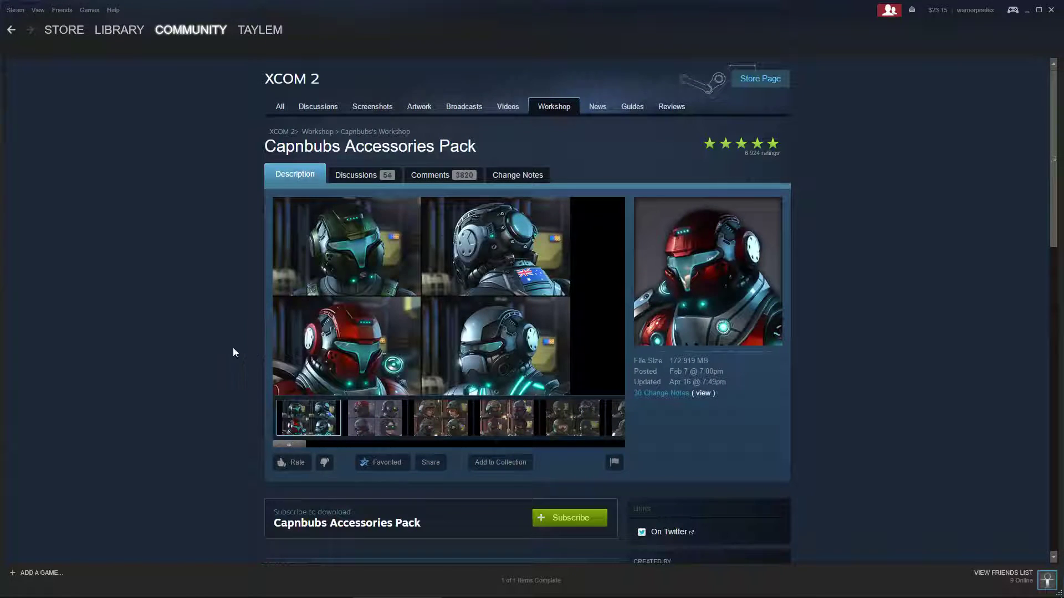
pyautogui.scroll(-1, 216, 341)
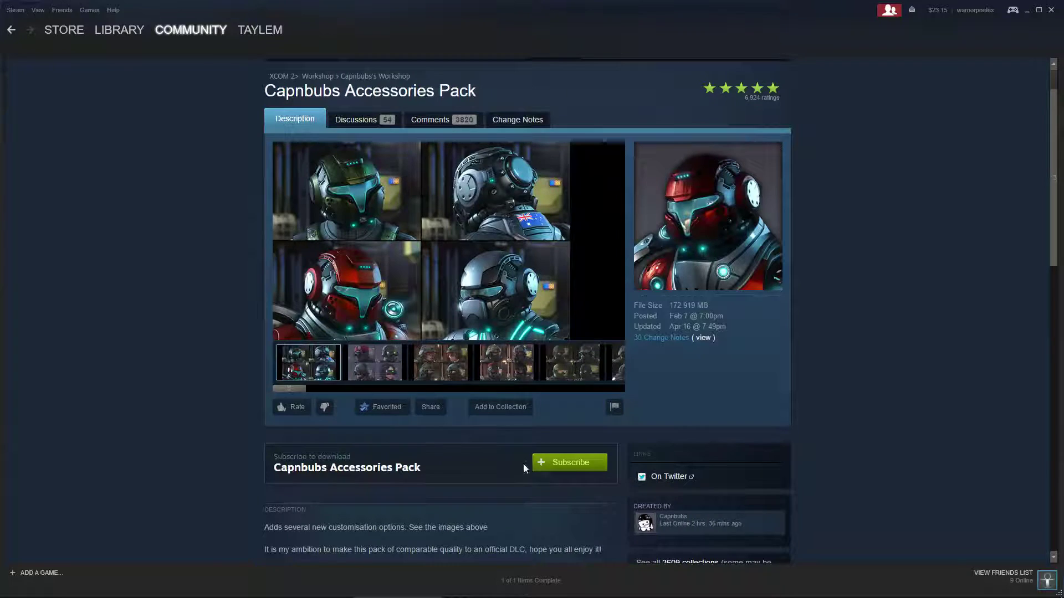
pyautogui.click(573, 467)
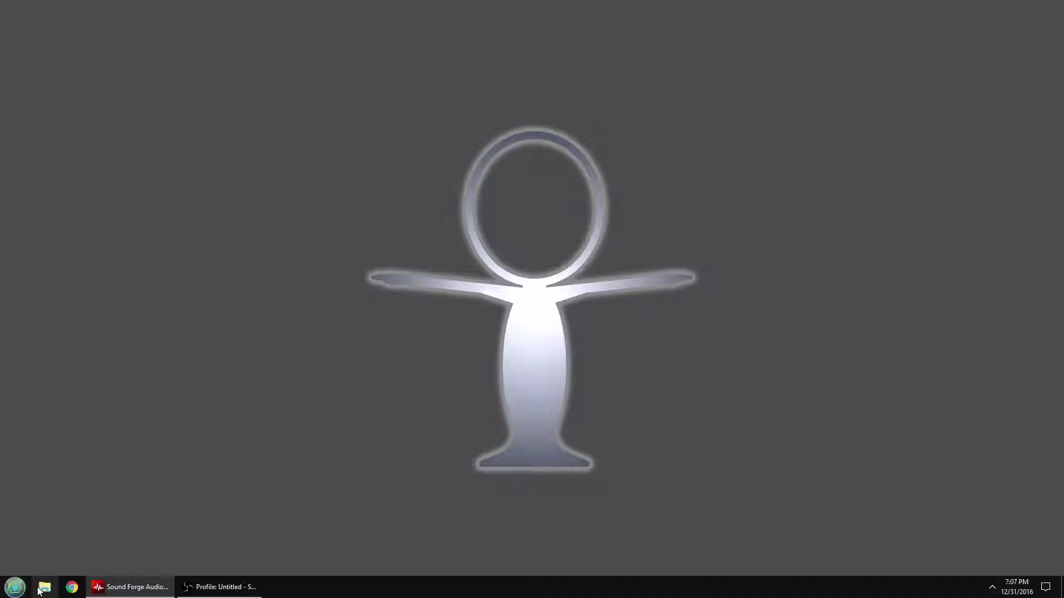
# Open File Explorer and go to Steam Games\steamapps\workshop\content on the Curly (F:) drive
pyautogui.click(43, 587)
pyautogui.scroll(-4, 304, 301)
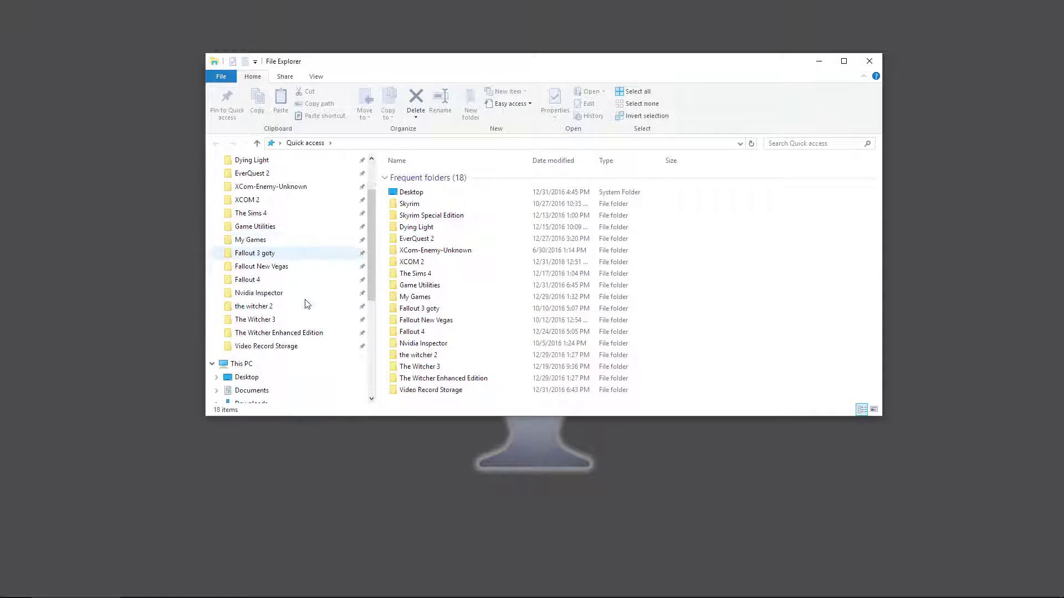
pyautogui.scroll(-1, 308, 306)
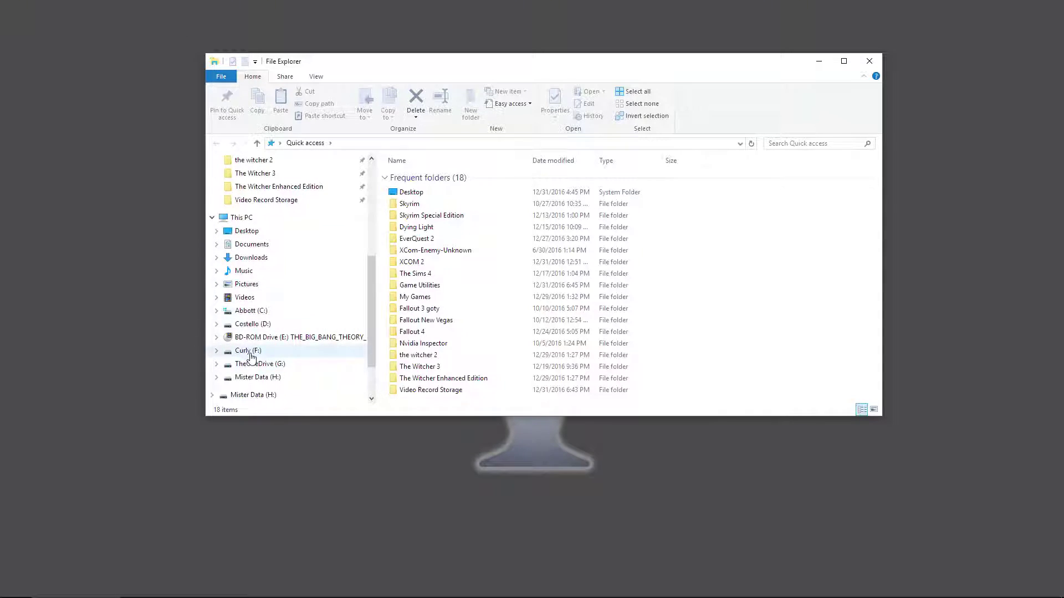
pyautogui.click(252, 351)
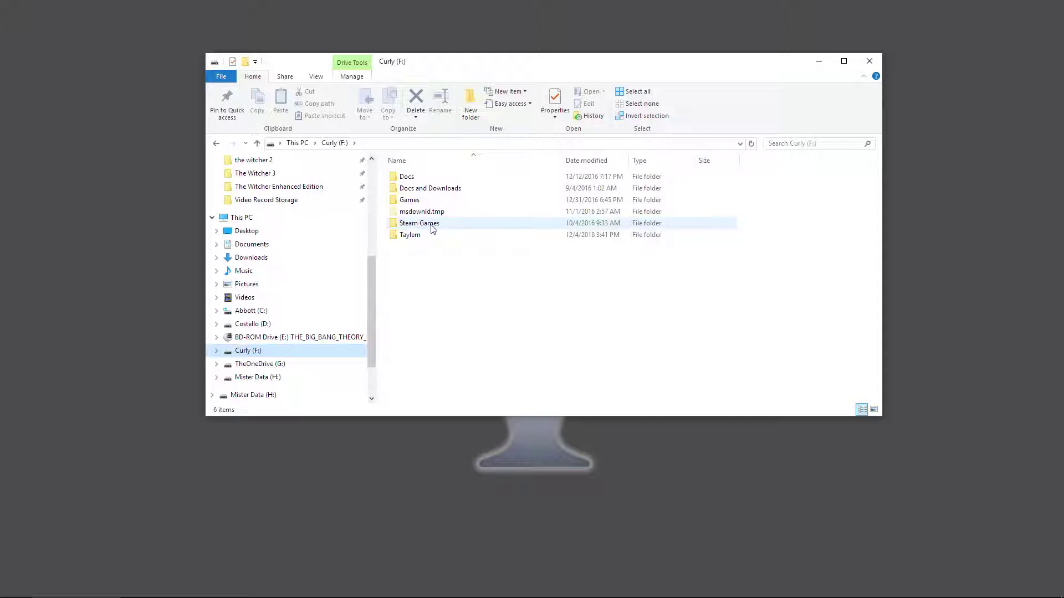
pyautogui.moveTo(432, 228)
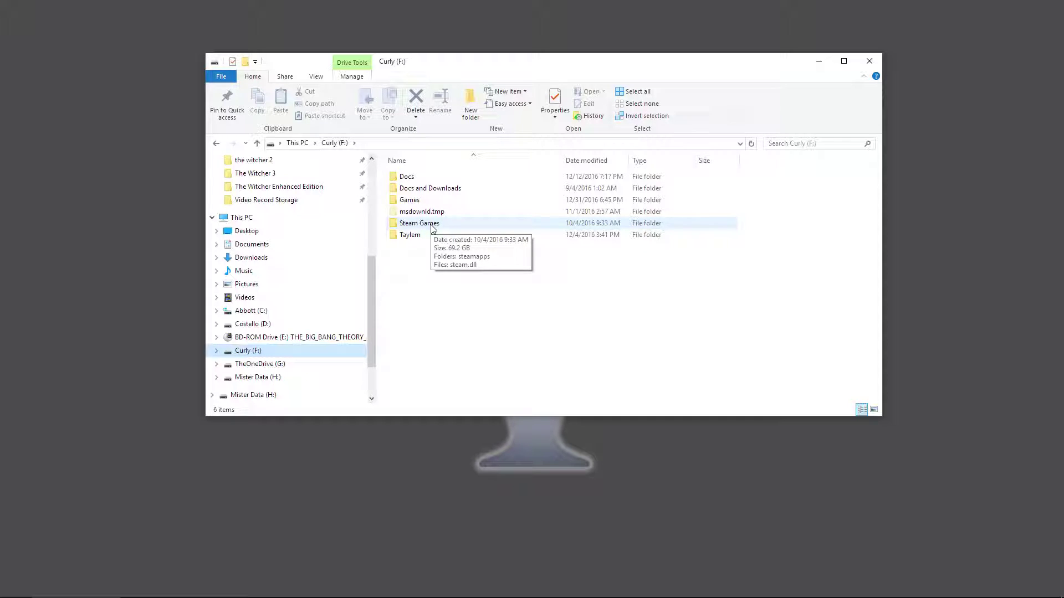
pyautogui.doubleClick(433, 227)
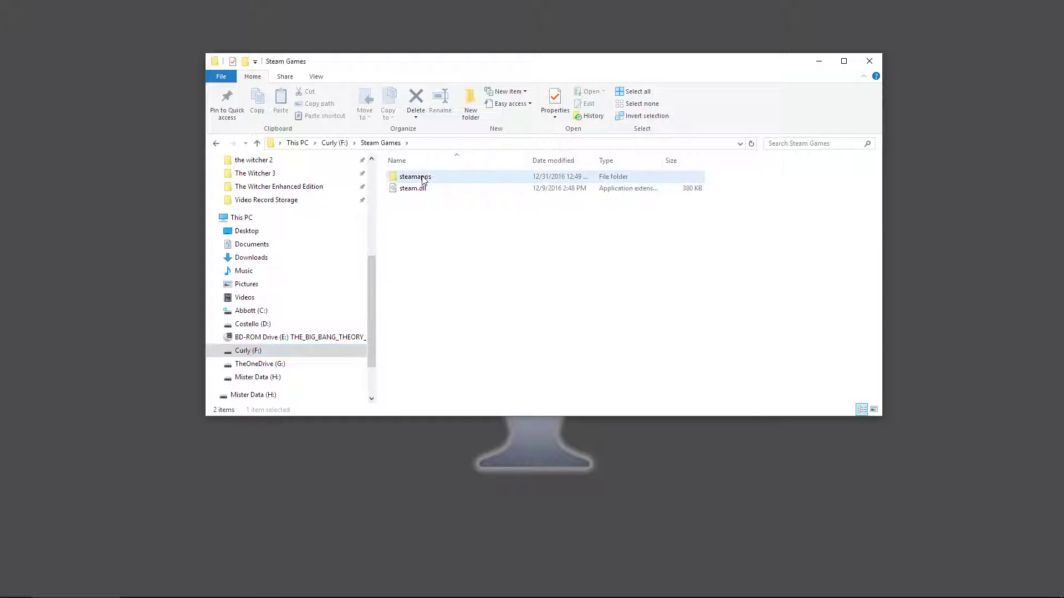
pyautogui.doubleClick(423, 178)
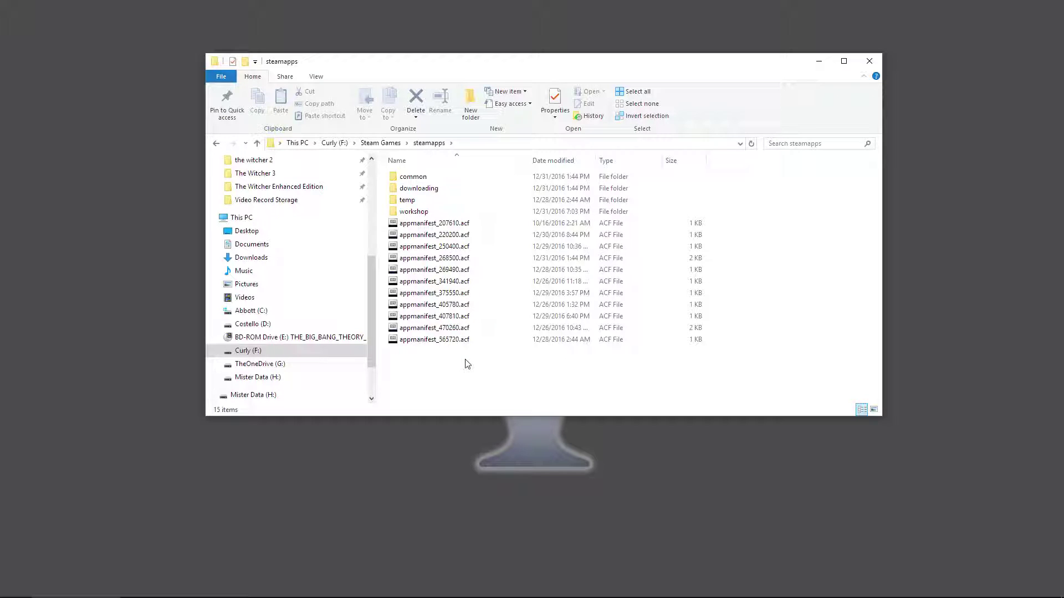
pyautogui.click(421, 213)
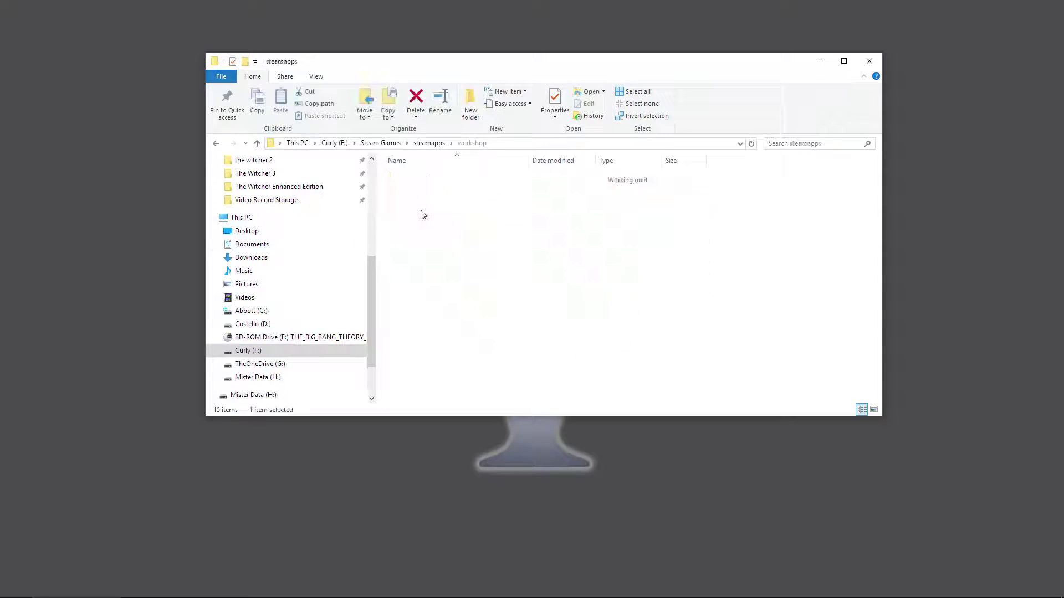
pyautogui.doubleClick(422, 213)
pyautogui.doubleClick(416, 178)
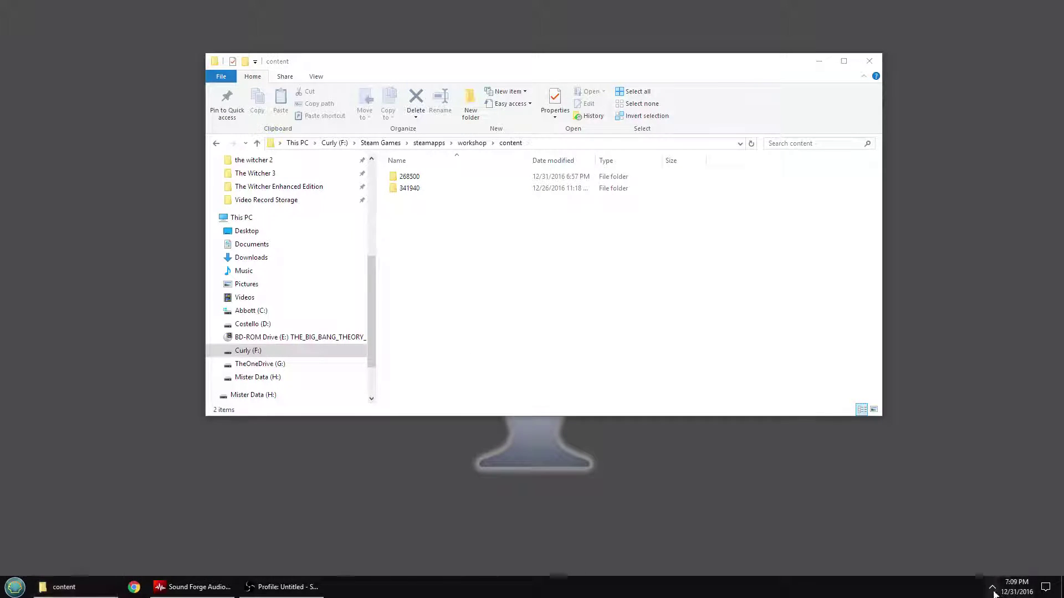
# Switch to Steam, open the XCOM 2 Workshop from the game library, and copy the Workshop banner's link address
pyautogui.click(993, 587)
pyautogui.click(992, 521)
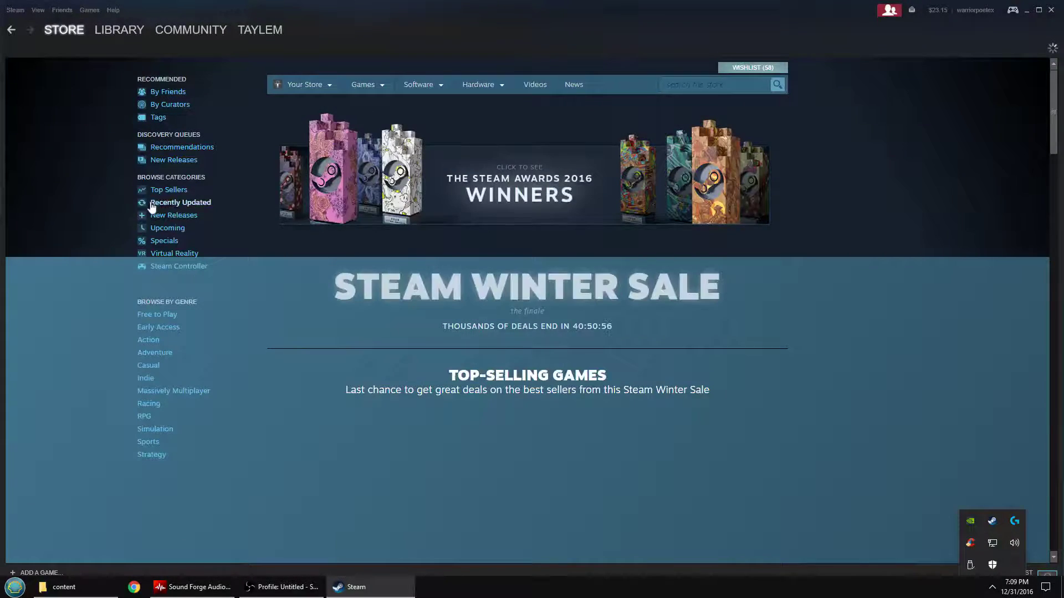
pyautogui.click(119, 30)
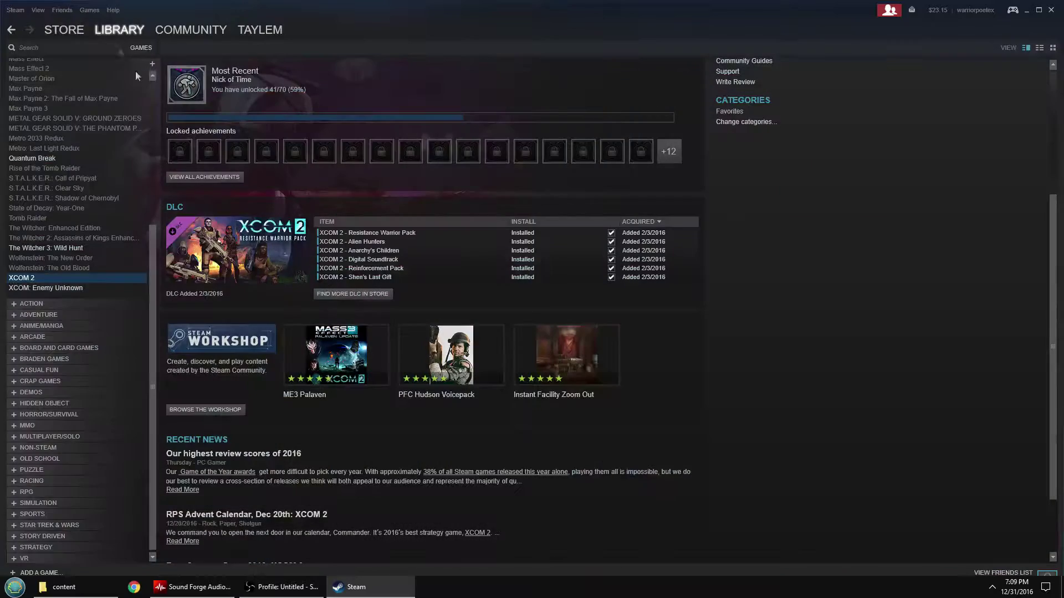
pyautogui.click(206, 409)
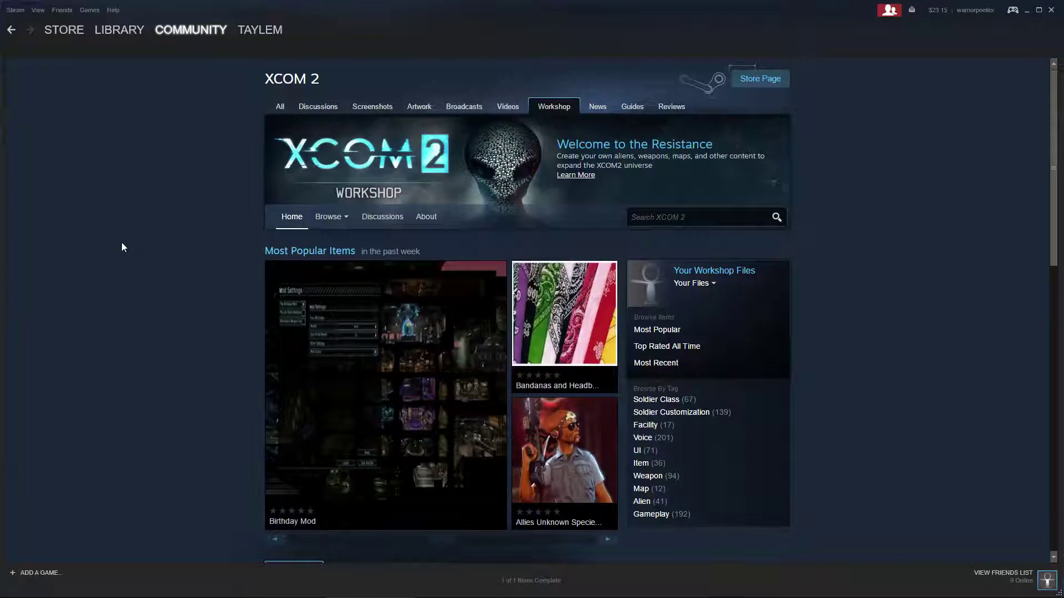
pyautogui.rightClick(361, 155)
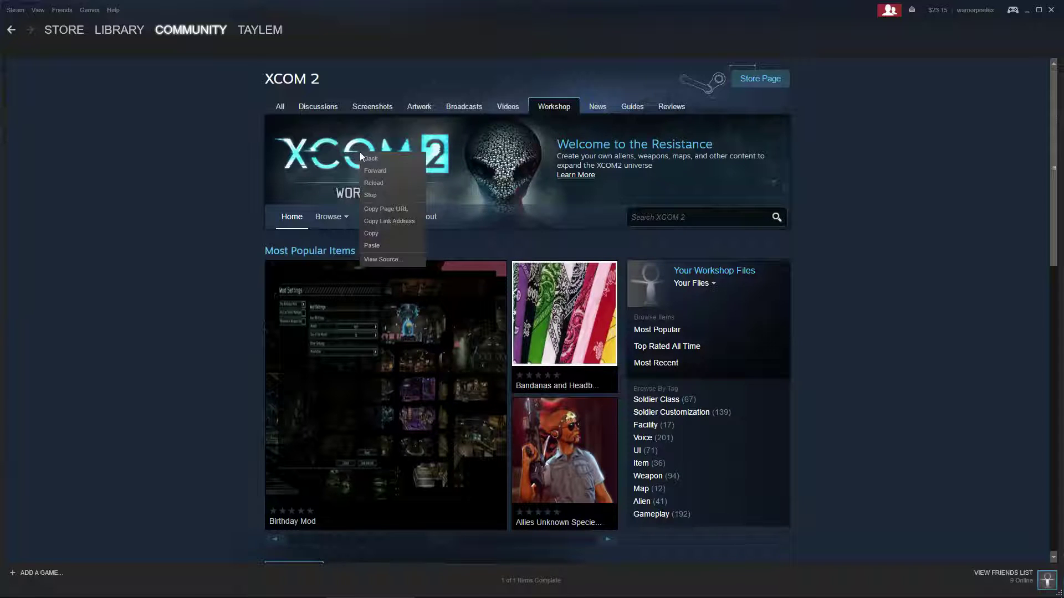
pyautogui.click(384, 223)
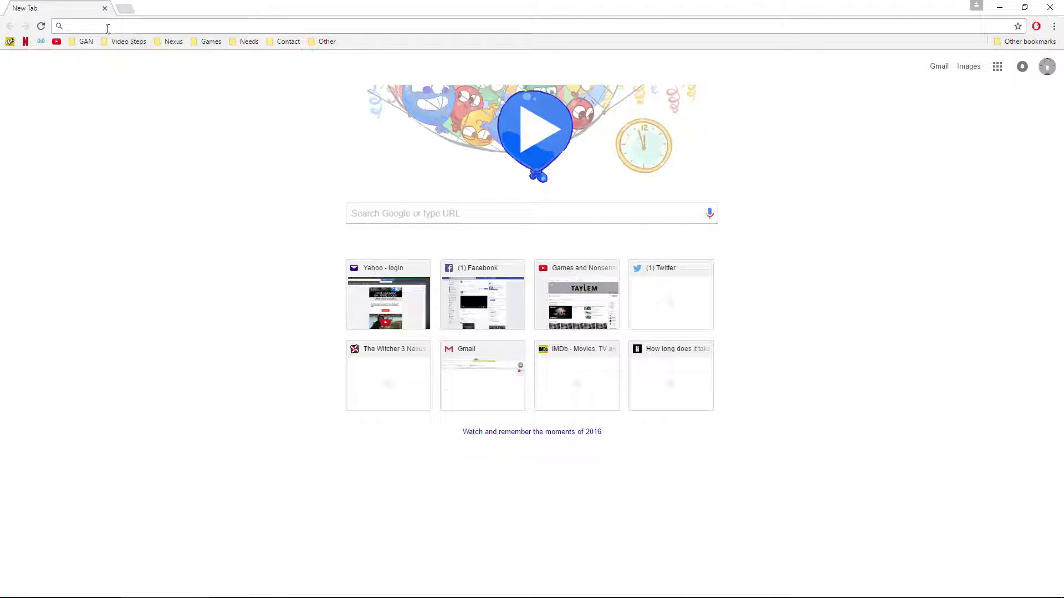
# Paste the Workshop link into Chrome's address bar and use its app ID 268500 to select the matching folder in File Explorer
pyautogui.hotkey('ctrl', 'v')
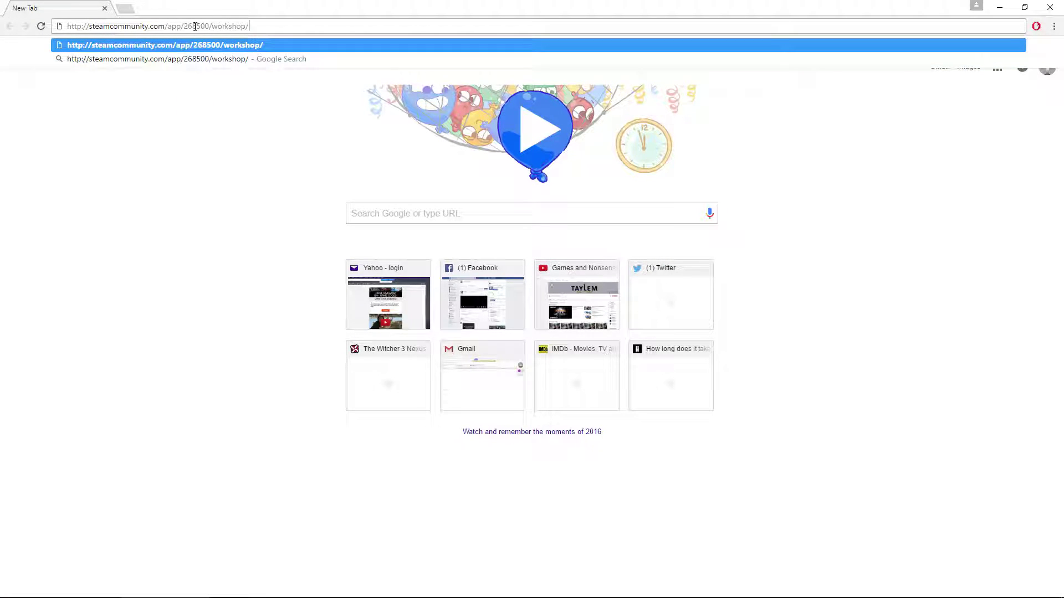
pyautogui.moveTo(184, 27); pyautogui.dragTo(209, 27)
pyautogui.moveTo(156, 570)
pyautogui.click(64, 587)
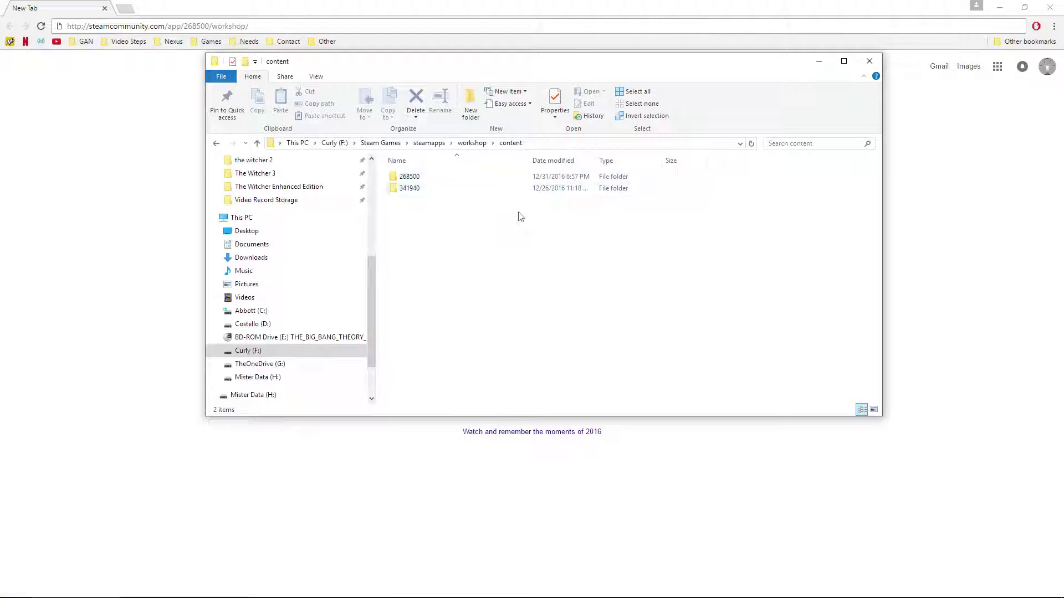
pyautogui.moveTo(475, 69); pyautogui.dragTo(501, 107)
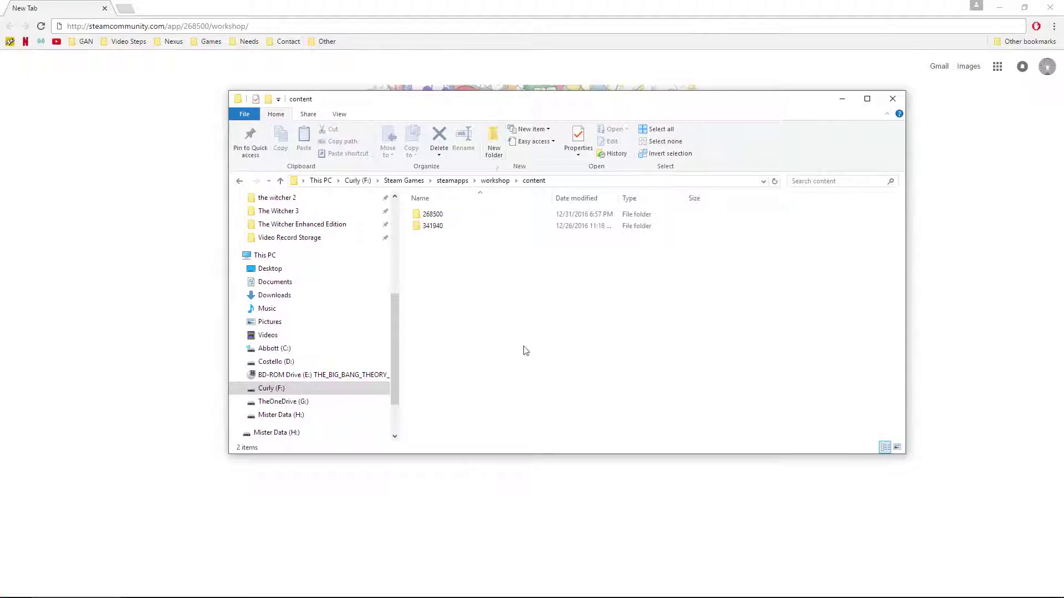
pyautogui.click(433, 215)
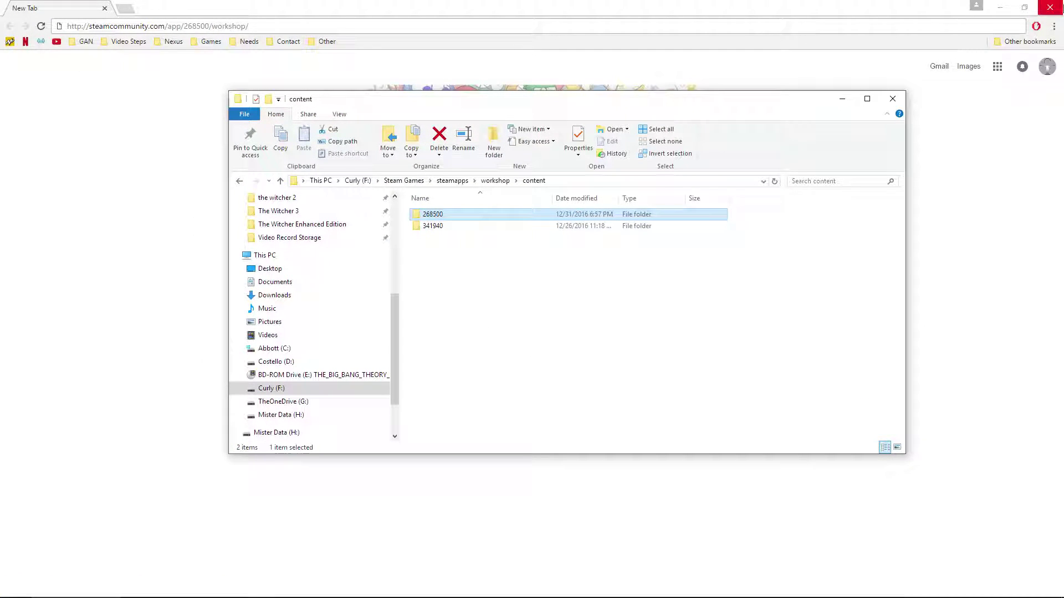
# Close Chrome and open the 268500 folder inside the Workshop content folder
pyautogui.click(1050, 7)
pyautogui.moveTo(591, 113); pyautogui.dragTo(593, 92)
pyautogui.doubleClick(435, 193)
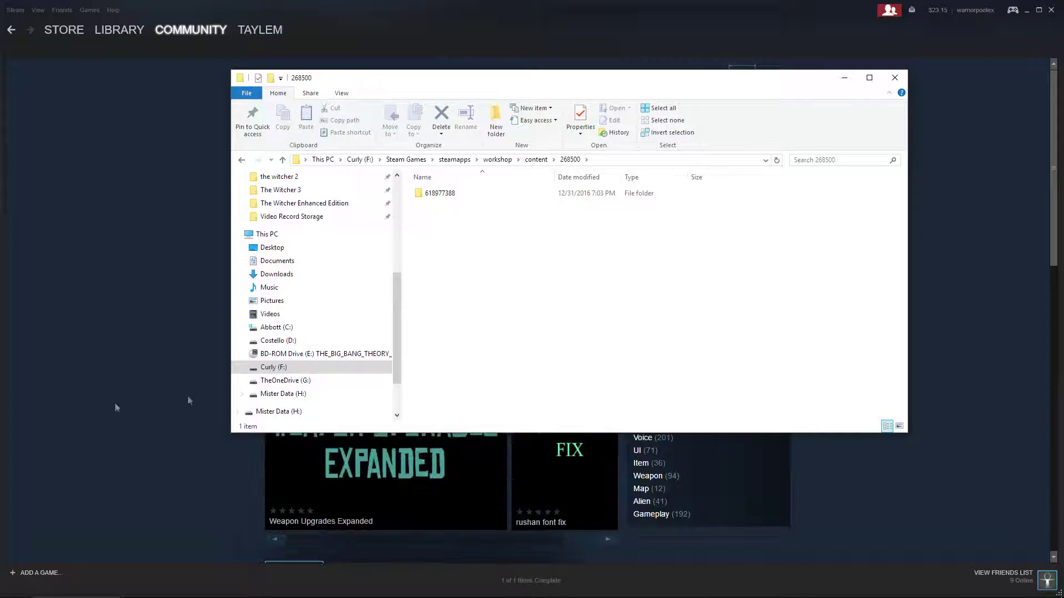
# Copy the link address of Capnbubs Accessories Pack from the subscribed XCOM 2 Workshop items in Steam and switch to Chrome
pyautogui.click(61, 368)
pyautogui.click(702, 283)
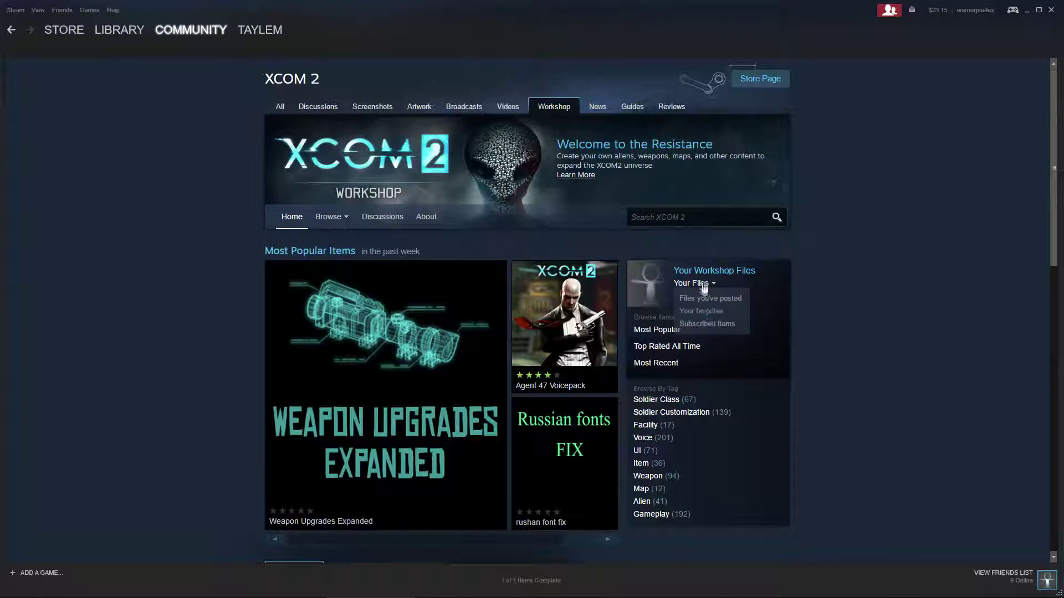
pyautogui.click(707, 324)
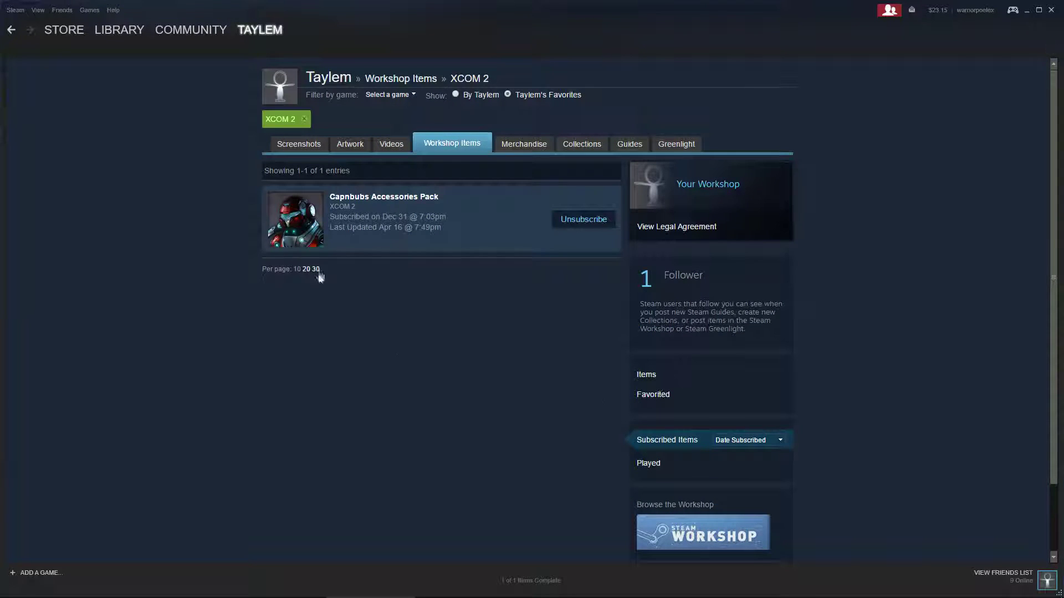
pyautogui.rightClick(385, 198)
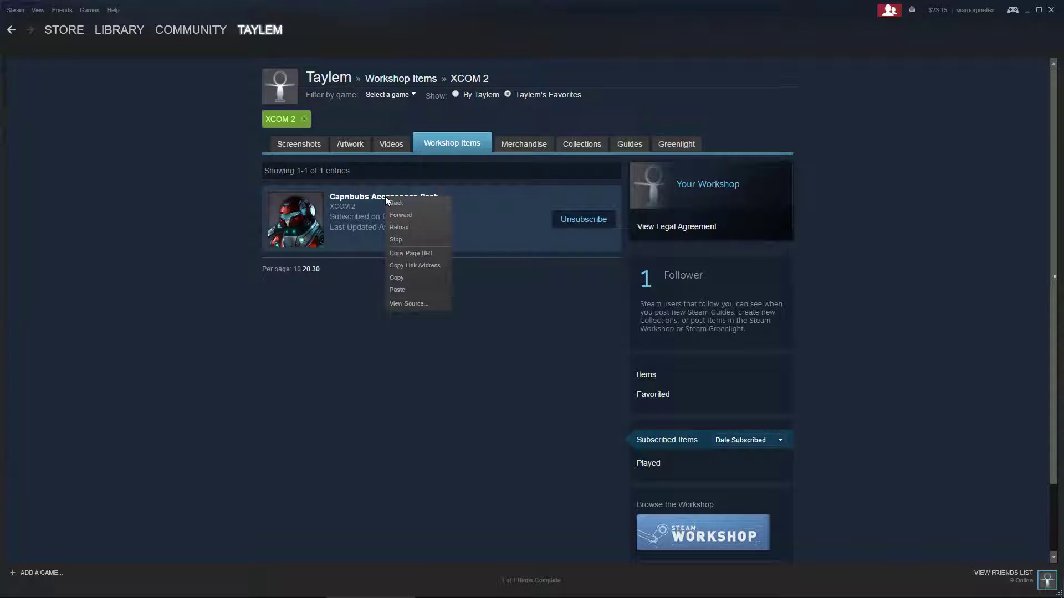
pyautogui.click(414, 265)
pyautogui.click(135, 592)
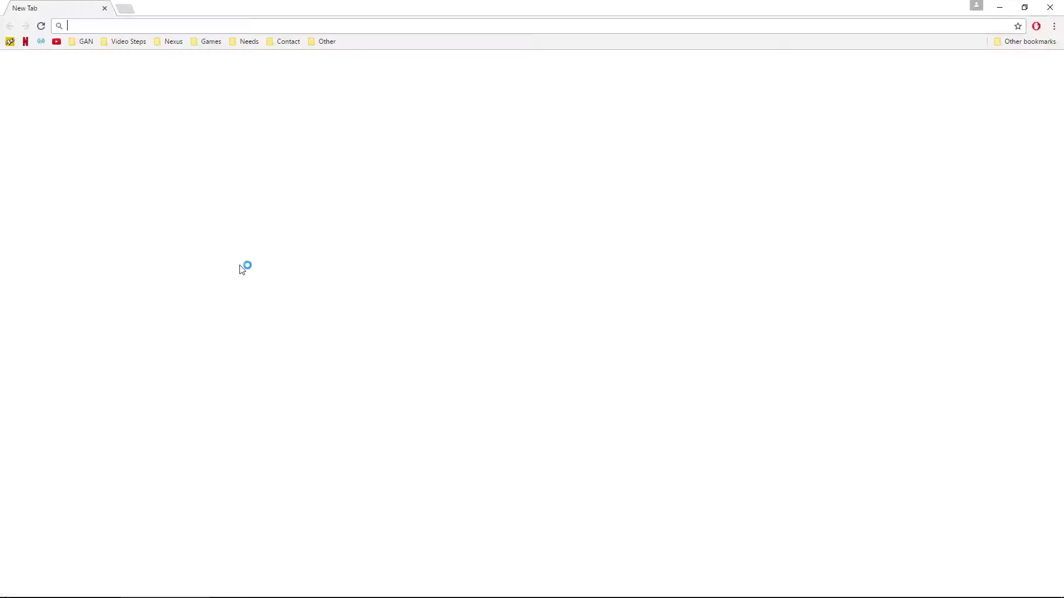
# Paste the copied Workshop link into Chrome's address bar, highlight its item ID 618977388, and close Chrome
pyautogui.hotkey('ctrl', 'v')
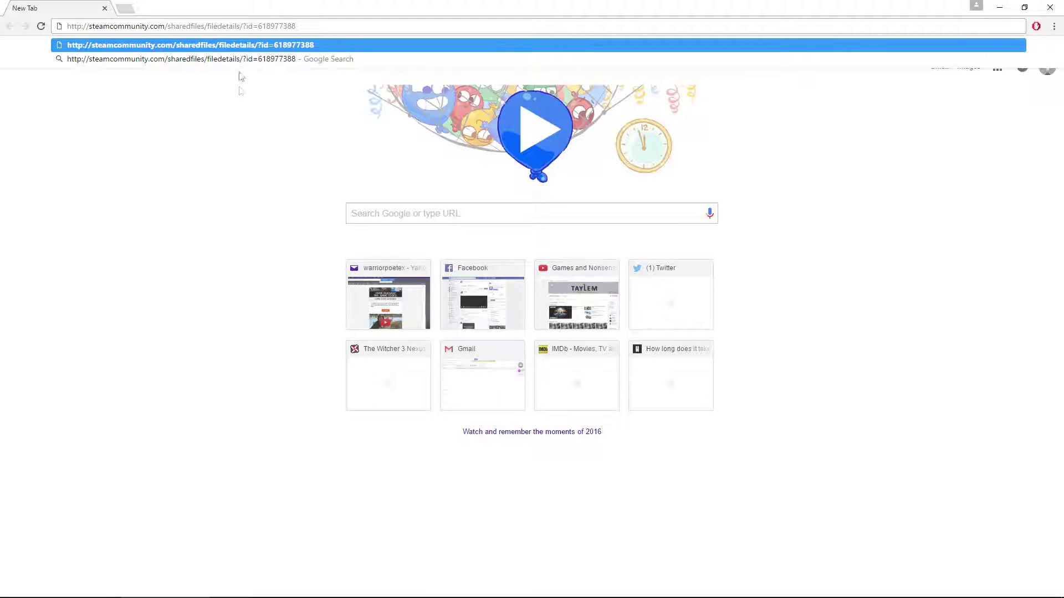
pyautogui.moveTo(257, 26); pyautogui.dragTo(296, 26)
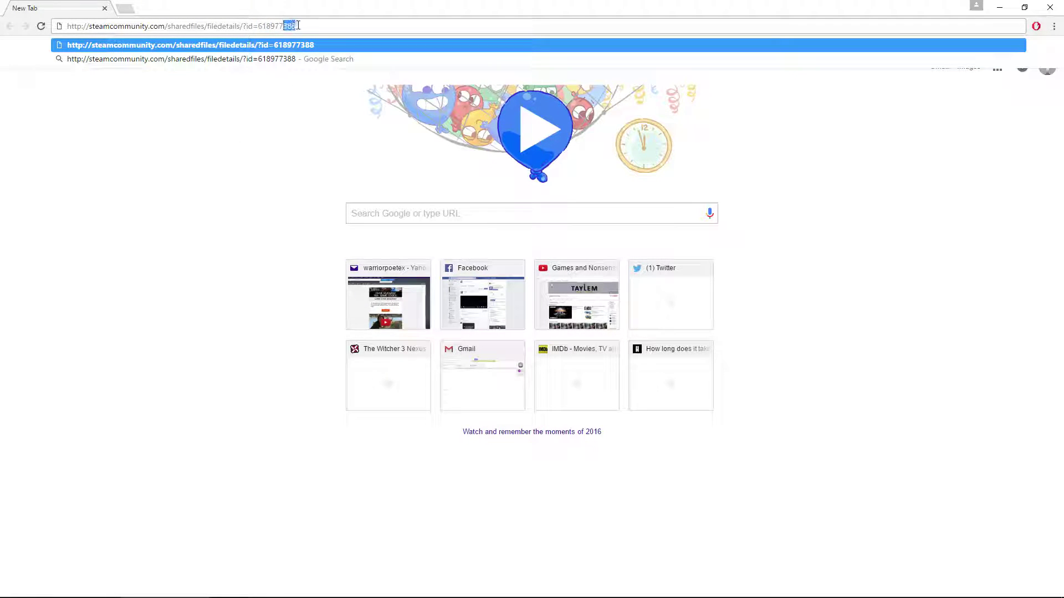
pyautogui.click(1049, 8)
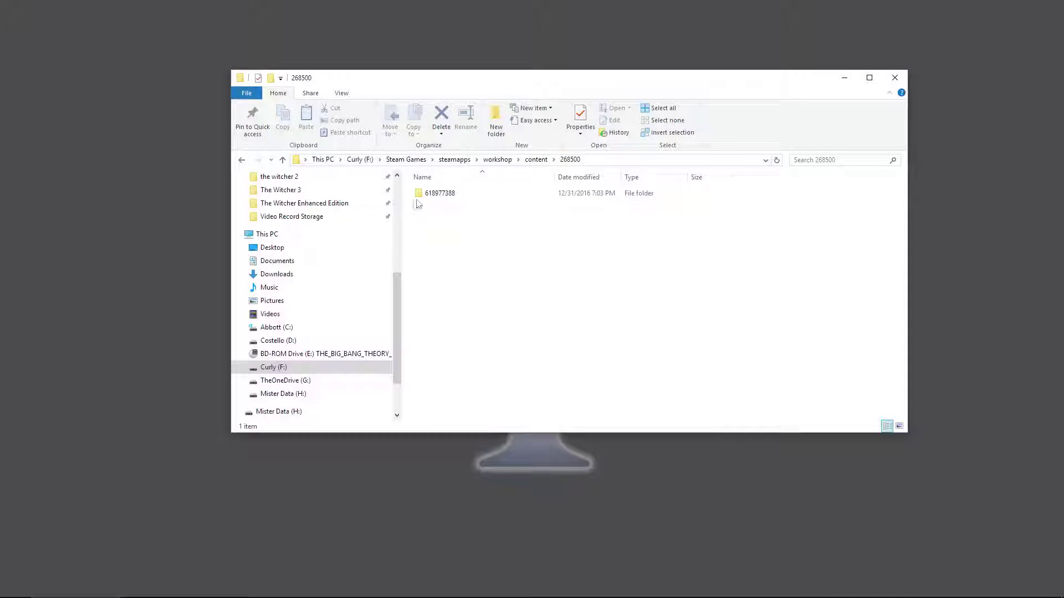
# Open the 618977388 folder inside 268500 to view the mod's files, and close File Explorer
pyautogui.click(440, 199)
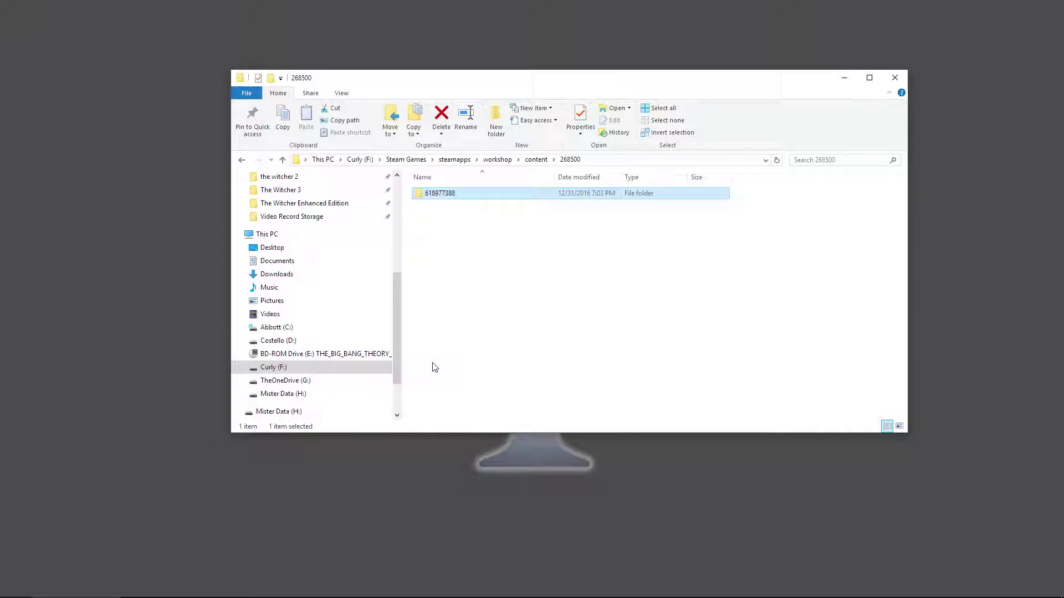
pyautogui.press('Return')
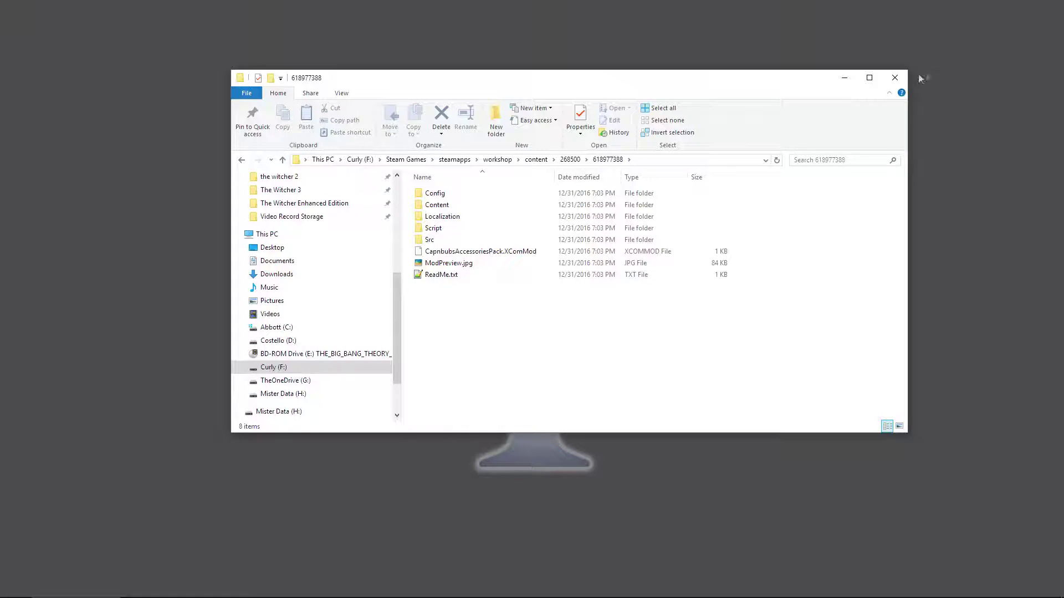
pyautogui.click(894, 77)
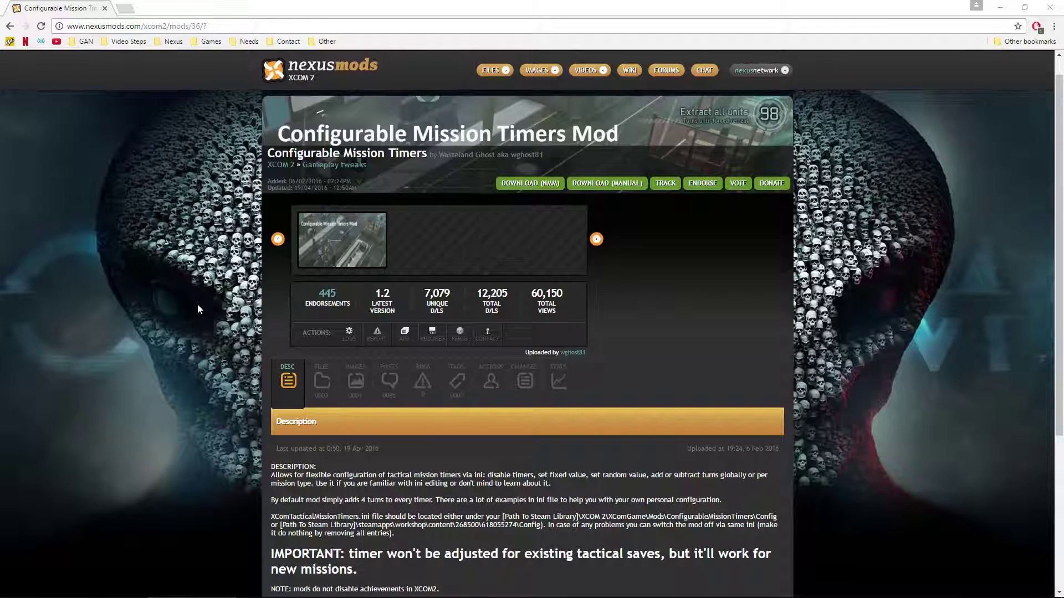
# Manually download the main file of Configurable Mission Timers, version 1.2, from its Nexus files list
pyautogui.click(322, 381)
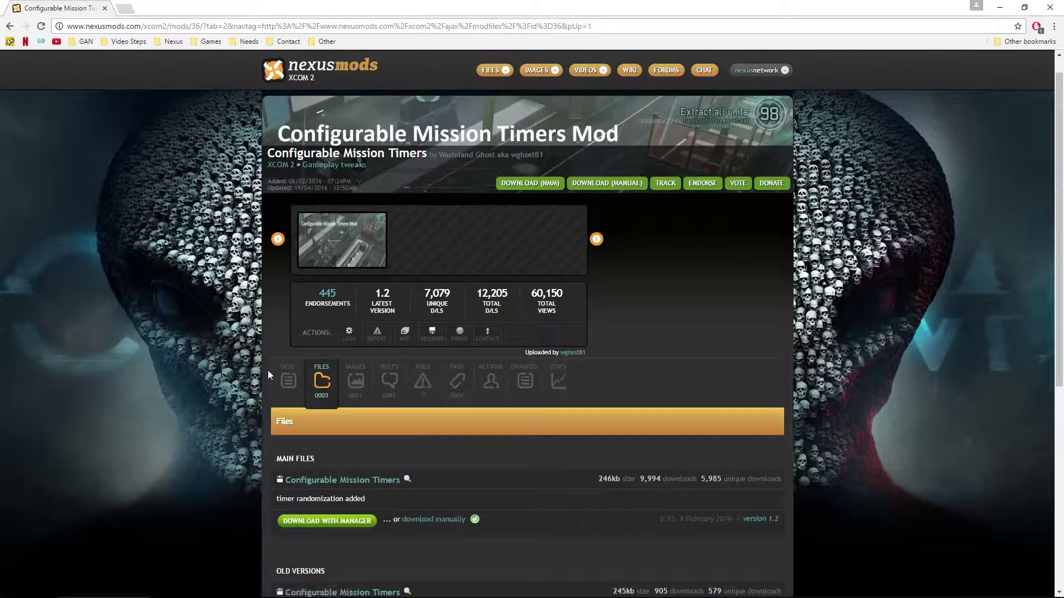
pyautogui.scroll(-2, 225, 381)
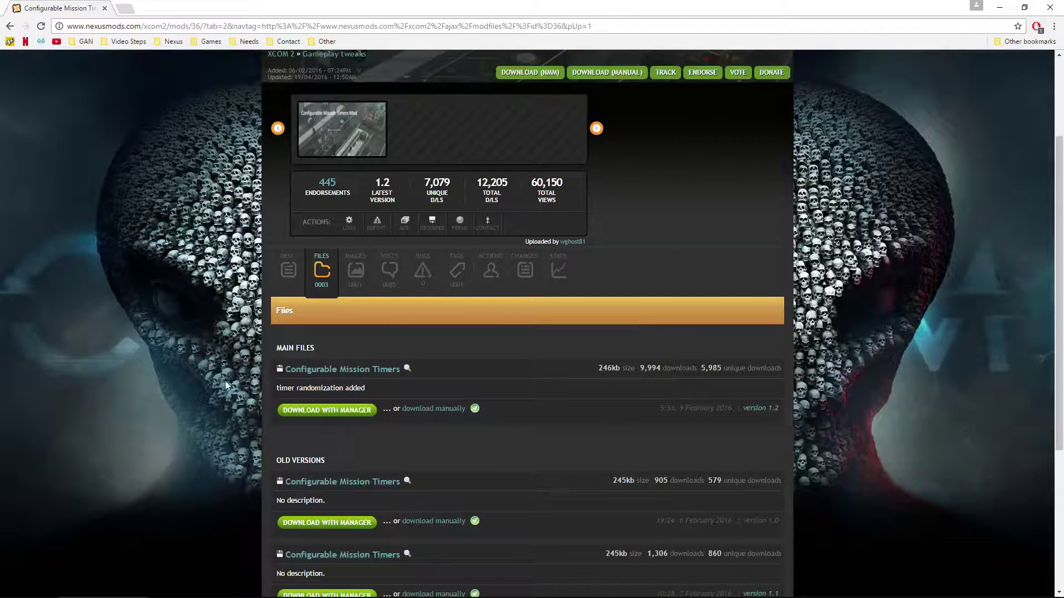
pyautogui.click(446, 411)
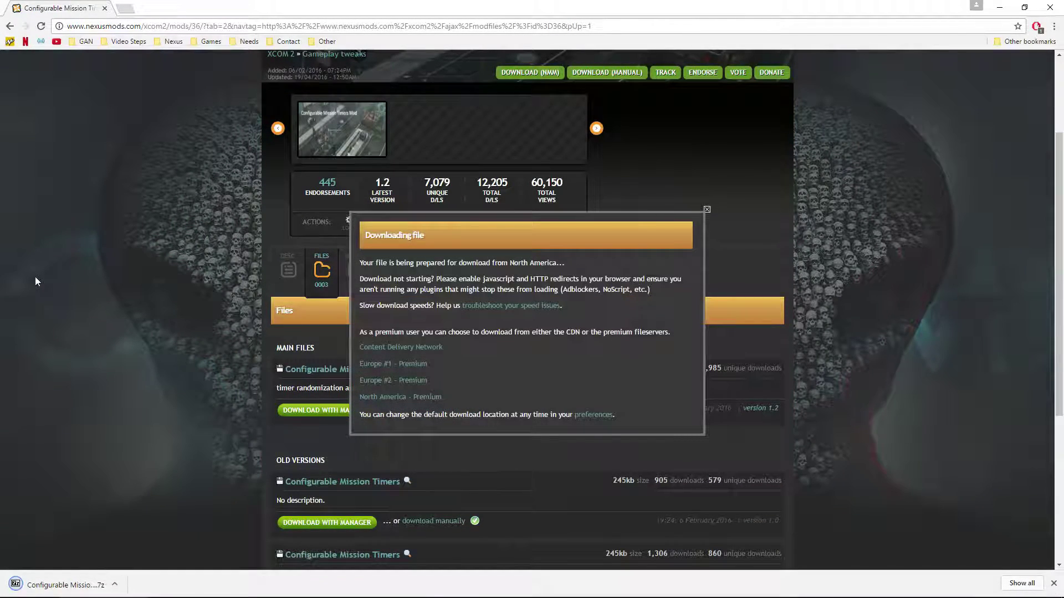
# Open the downloaded Configurable Mission Timers archive, check inside its ConfigurableMissionTimers folder, and return to the archive's root level
pyautogui.click(65, 586)
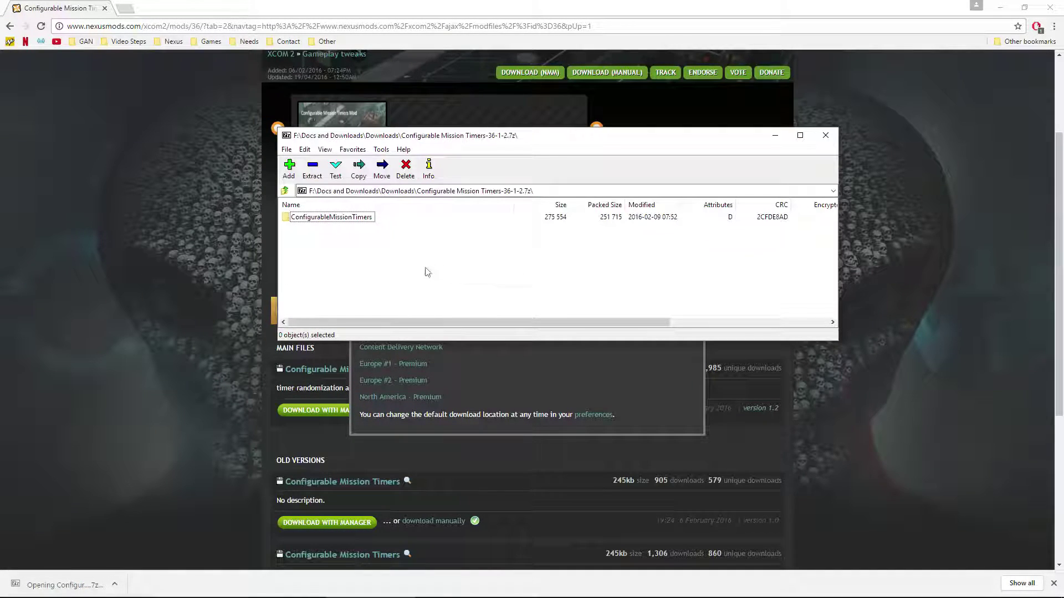
pyautogui.doubleClick(360, 219)
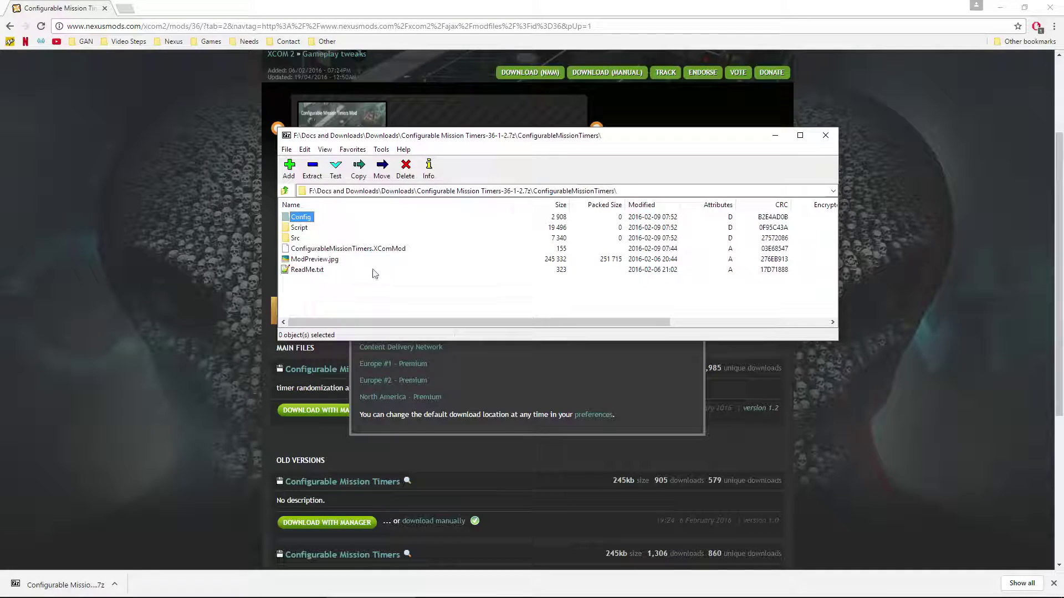
pyautogui.click(284, 190)
pyautogui.moveTo(622, 138); pyautogui.dragTo(774, 178)
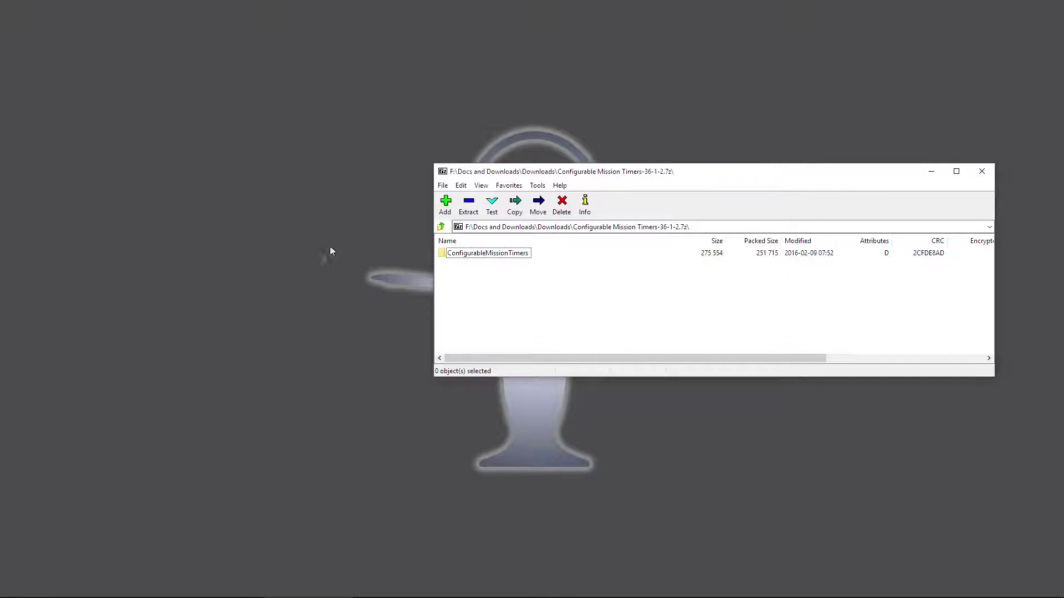
# Open a File Explorer window and go to the Mods folder inside XCOM 2's XComGame folder
pyautogui.click(44, 586)
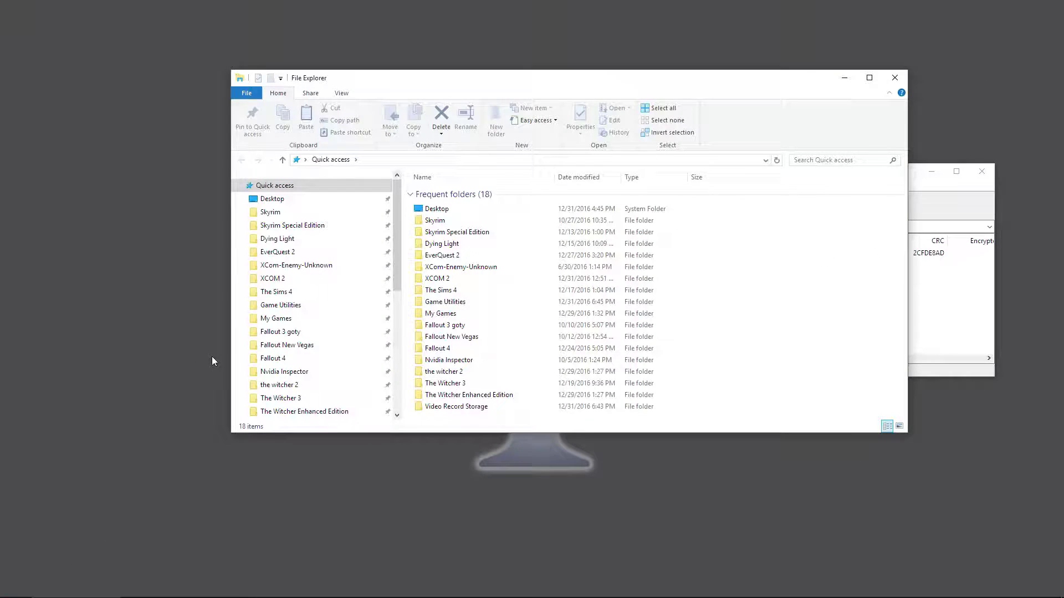
pyautogui.scroll(1, 283, 333)
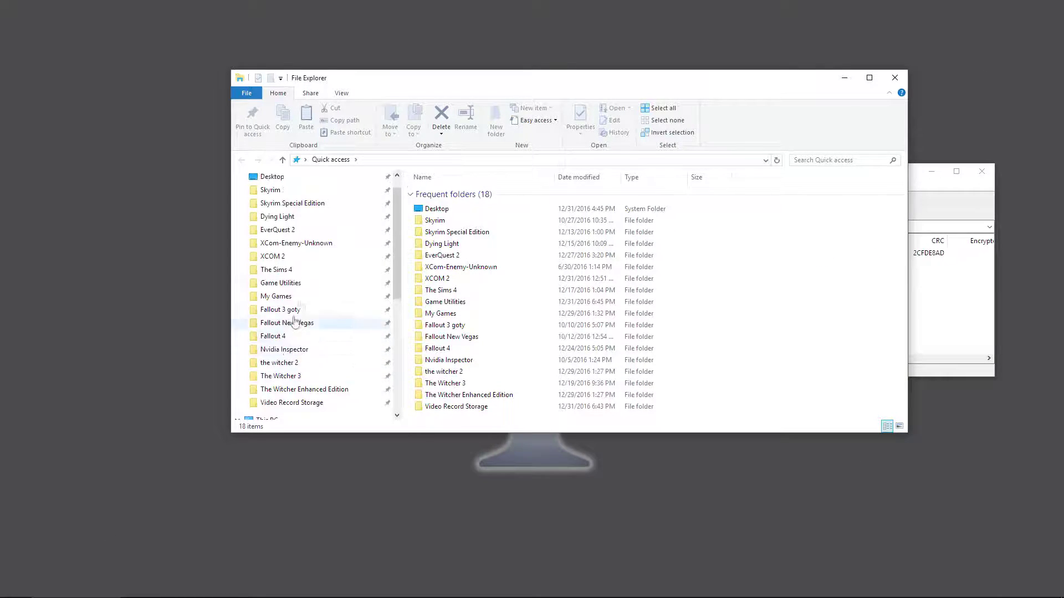
pyautogui.click(280, 257)
pyautogui.doubleClick(444, 276)
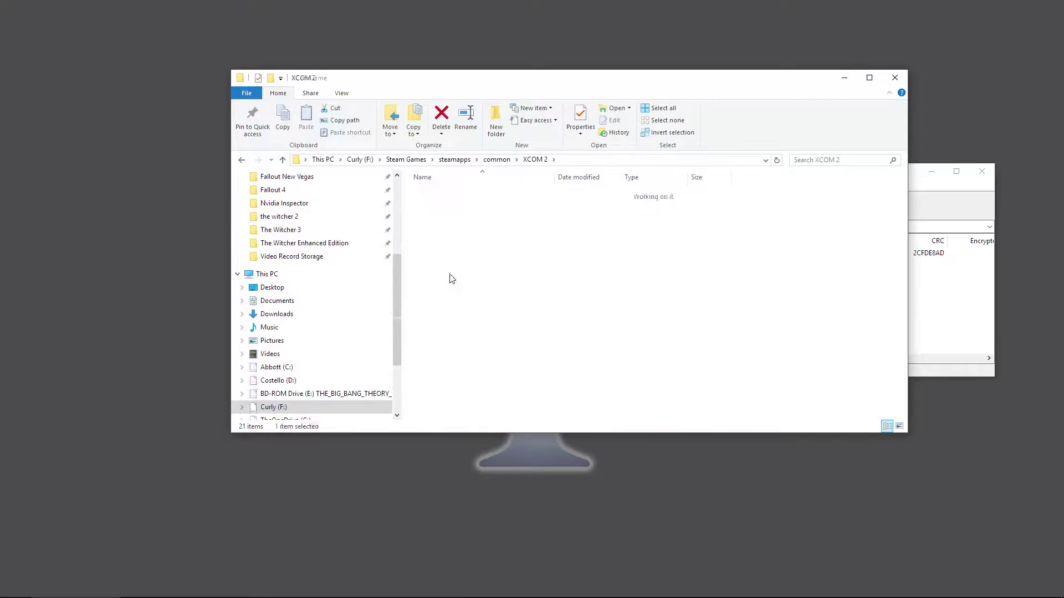
pyautogui.doubleClick(435, 252)
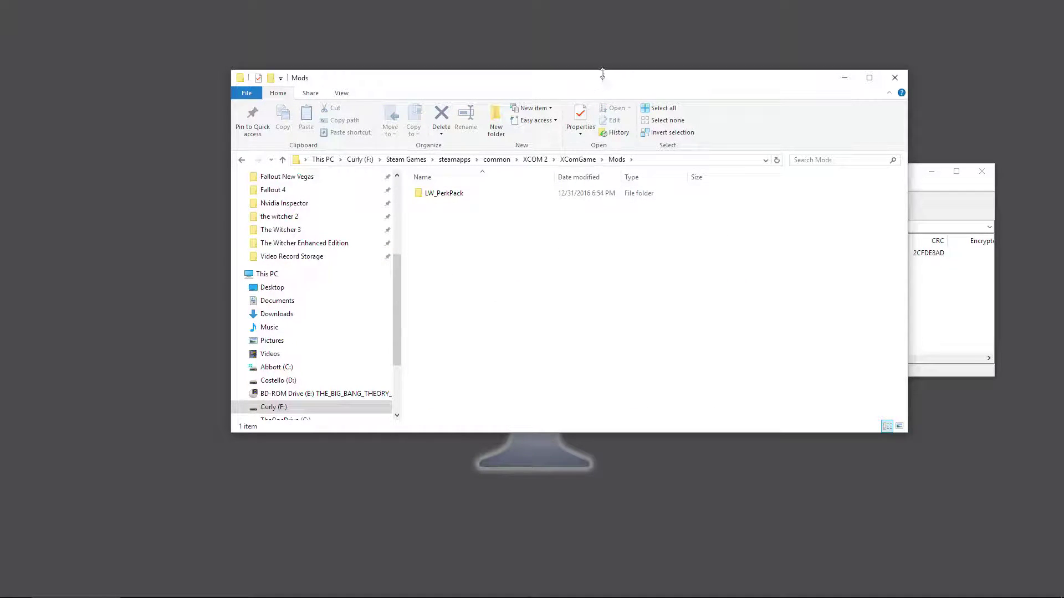
# Place the Mods window beside the archive and extract the ConfigurableMissionTimers folder into Mods
pyautogui.moveTo(600, 74); pyautogui.dragTo(449, 89)
pyautogui.click(803, 342)
pyautogui.moveTo(481, 256); pyautogui.dragTo(349, 316)
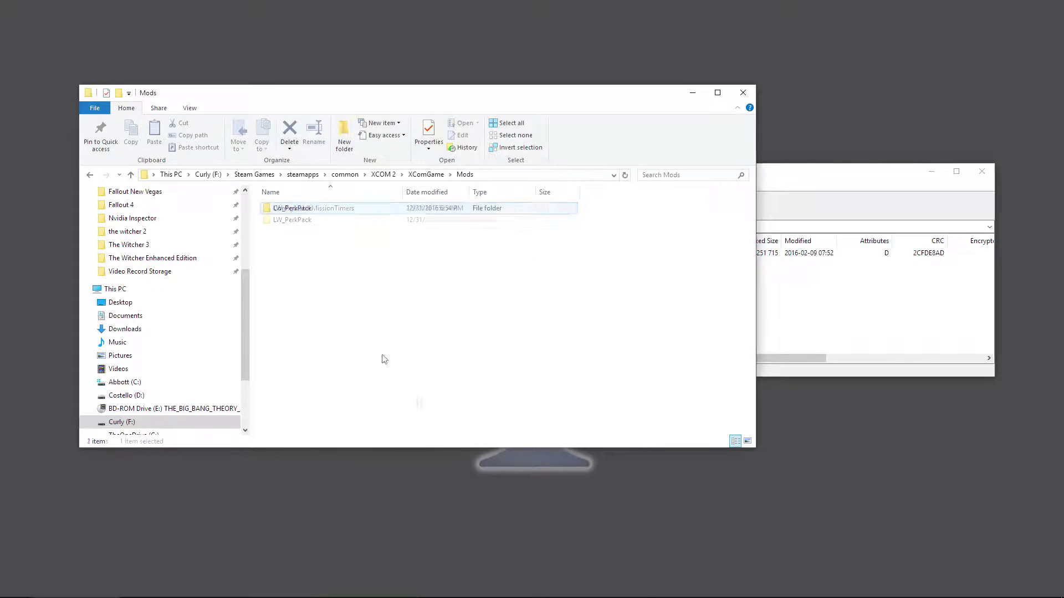
pyautogui.click(330, 334)
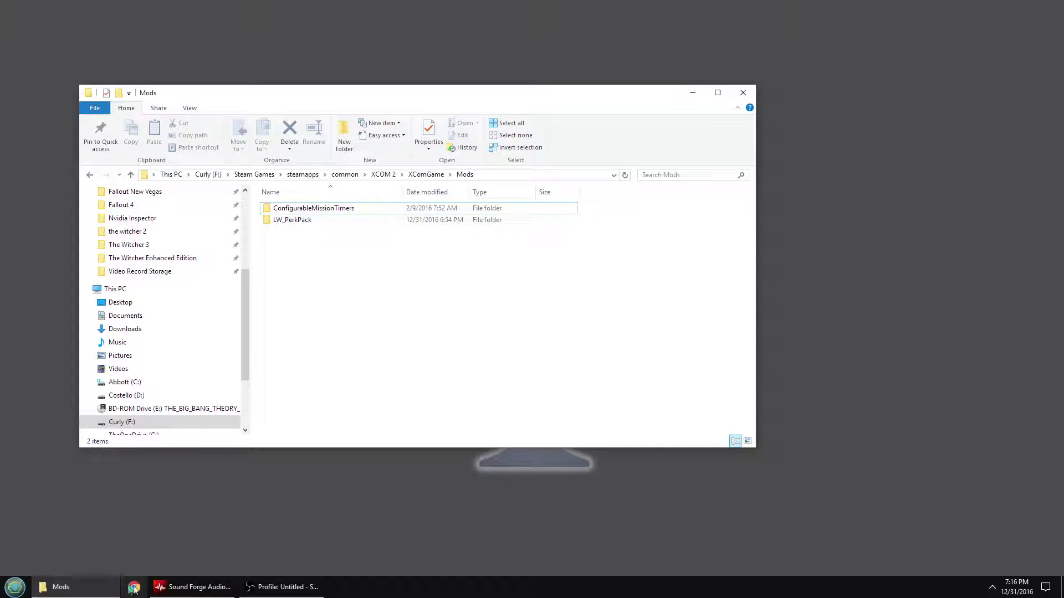
# Open the bookmarked XCOM 2 Nexus site in Chrome and search its files for "mission"
pyautogui.click(135, 587)
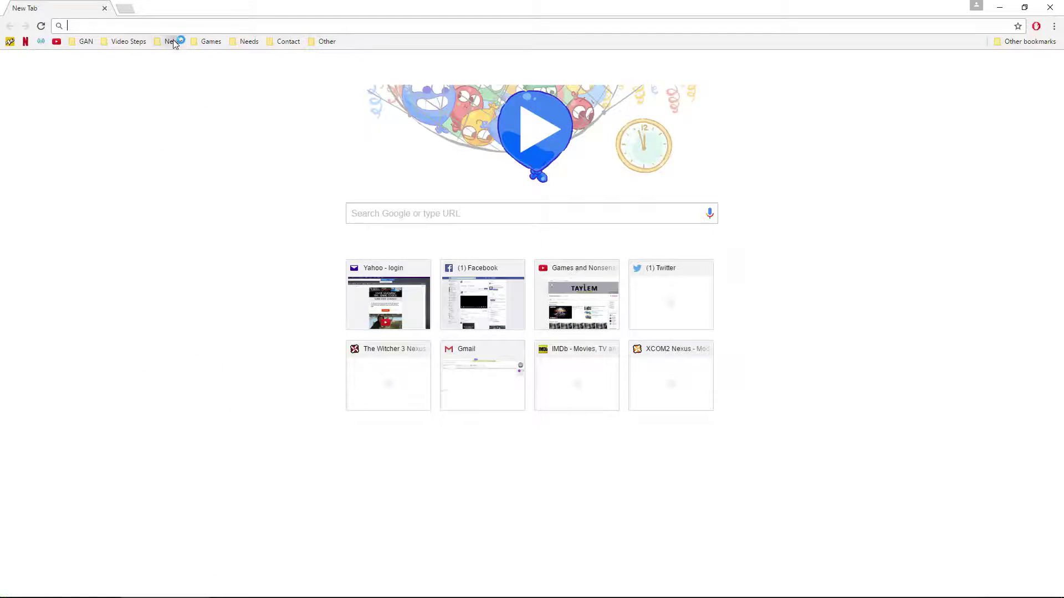
pyautogui.click(172, 41)
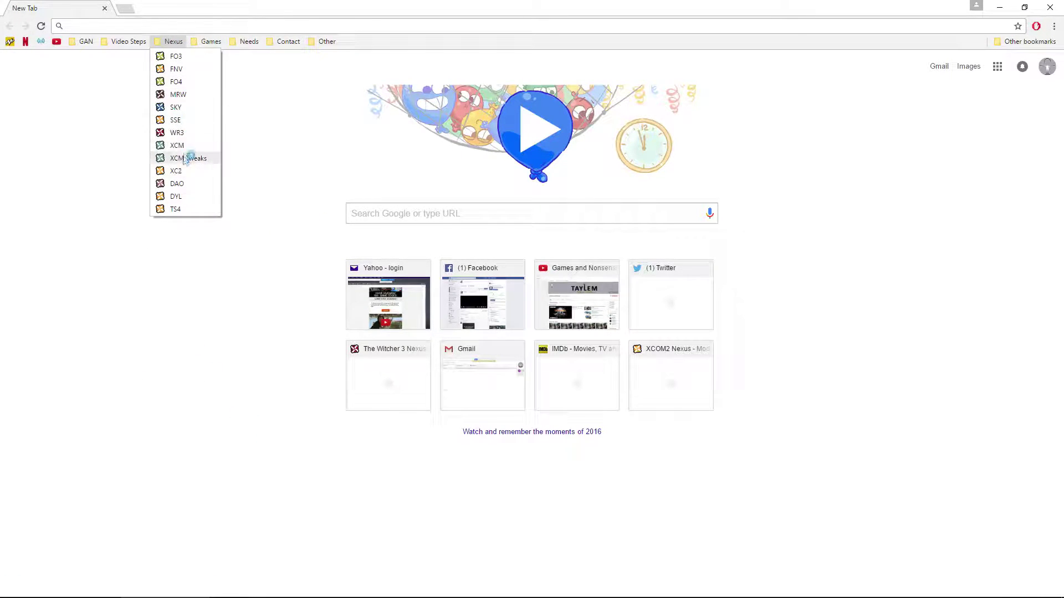
pyautogui.click(183, 170)
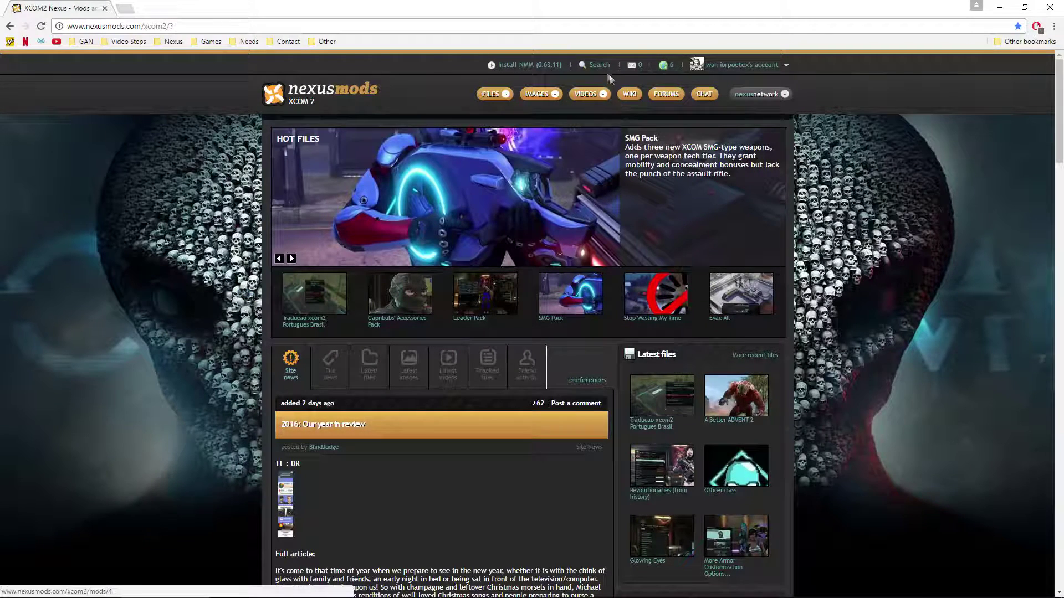
pyautogui.click(596, 65)
pyautogui.write('mission')
pyautogui.press('Return')
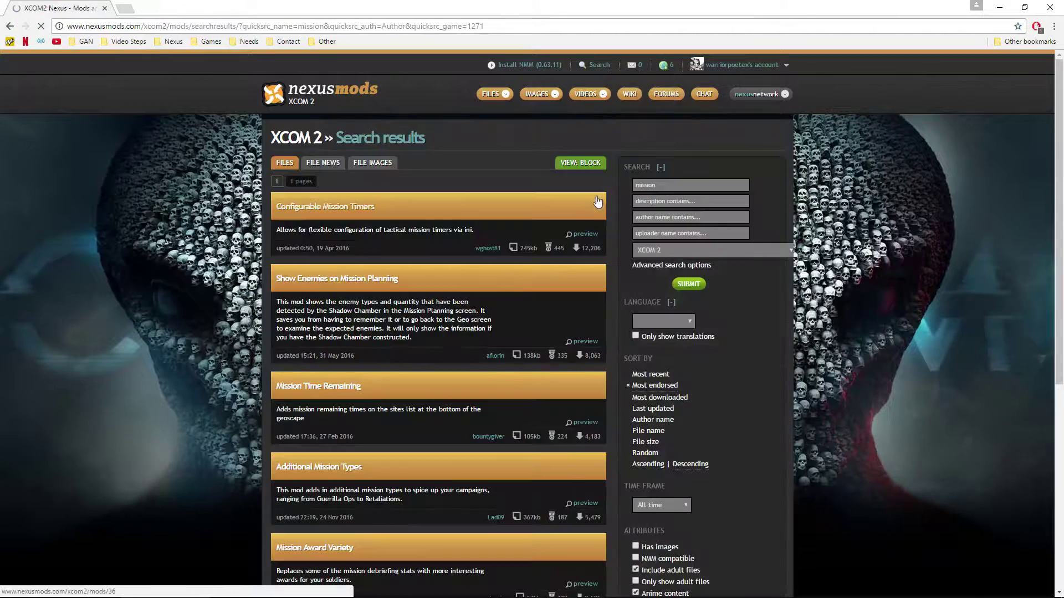
# Open the Configurable Mission Timers page and highlight the file name XComTacticalMissionTimers.ini in its description
pyautogui.click(314, 207)
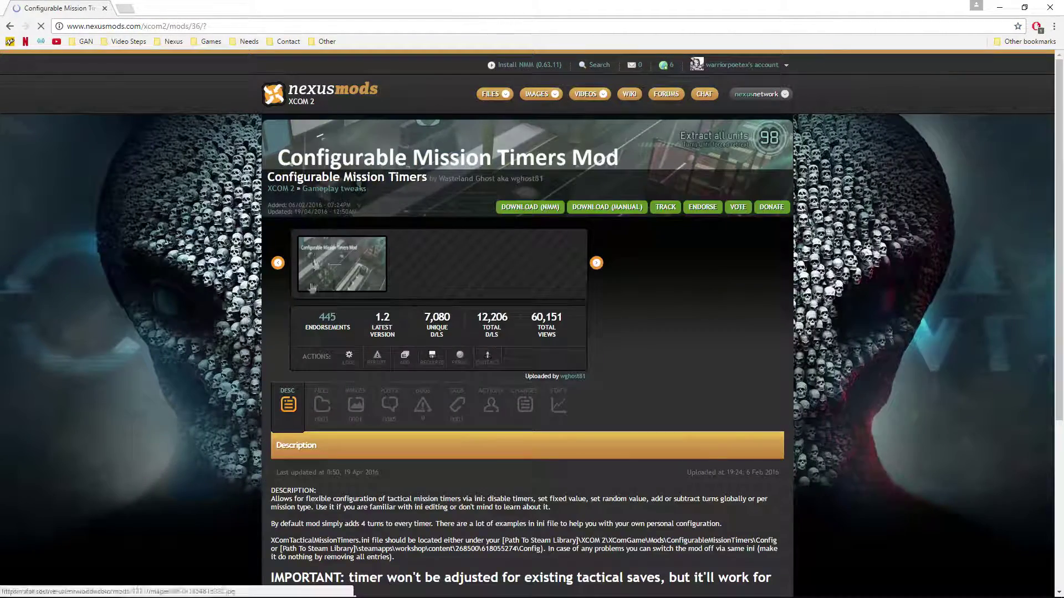
pyautogui.scroll(-4, 412, 316)
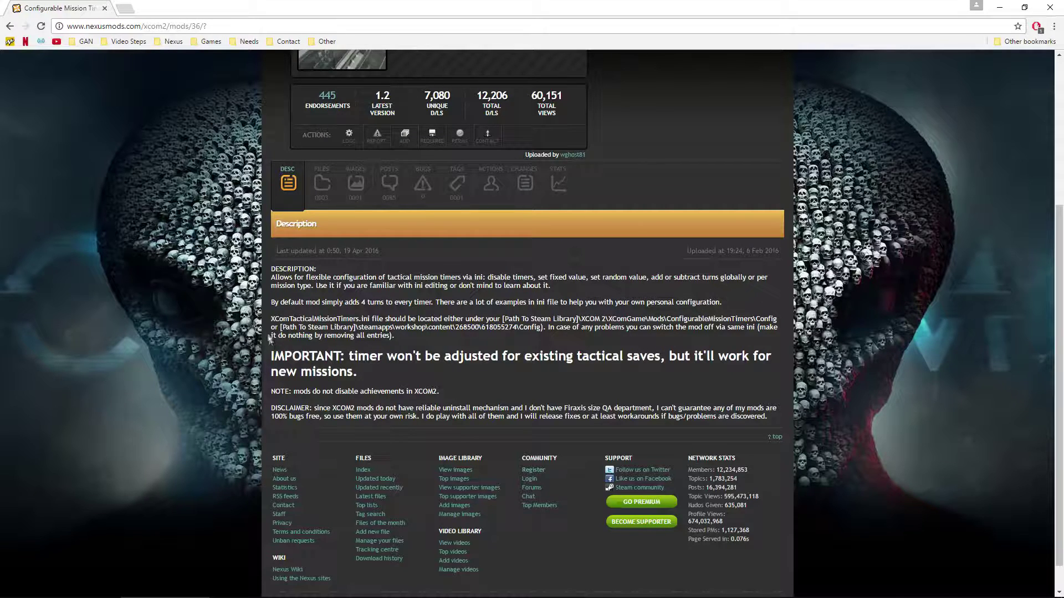
pyautogui.moveTo(271, 321); pyautogui.dragTo(368, 320)
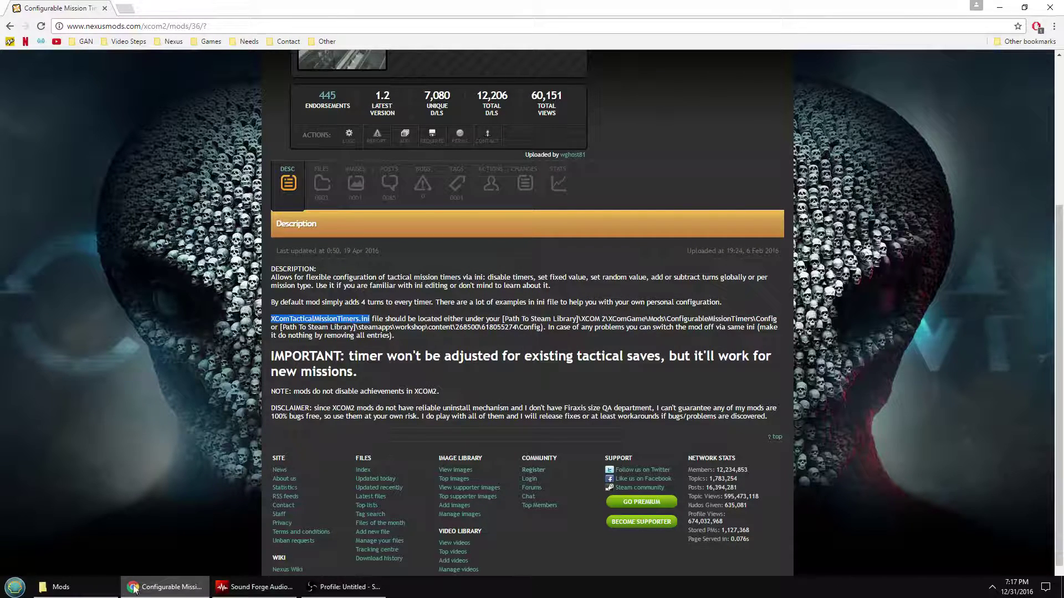
# Switch to File Explorer and open XComTacticalMissionTimers.ini from the Config folder of ConfigurableMissionTimers
pyautogui.click(72, 586)
pyautogui.doubleClick(287, 214)
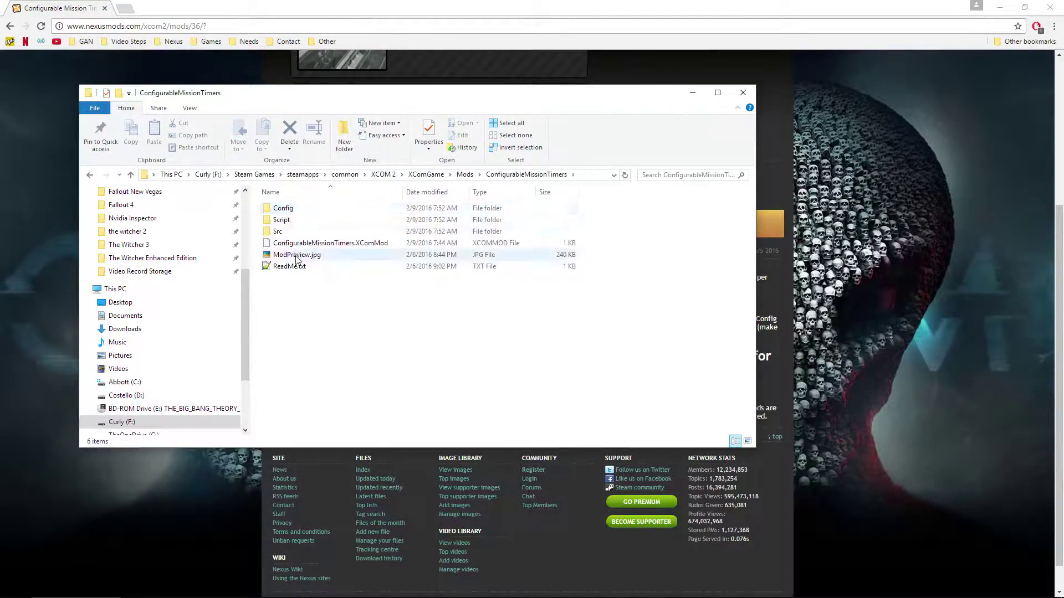
pyautogui.moveTo(471, 94); pyautogui.dragTo(602, 207)
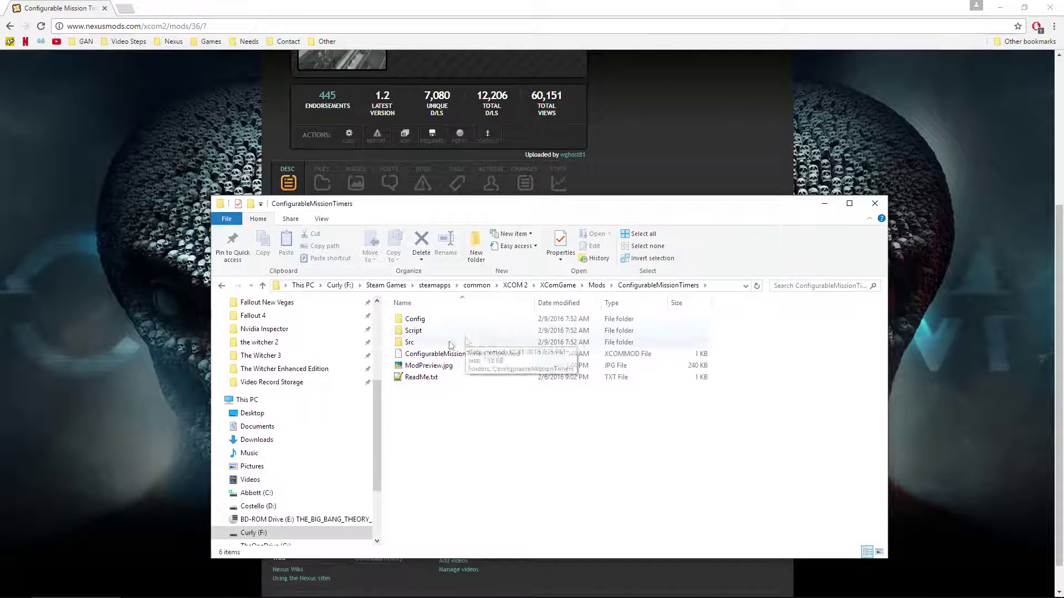
pyautogui.doubleClick(412, 321)
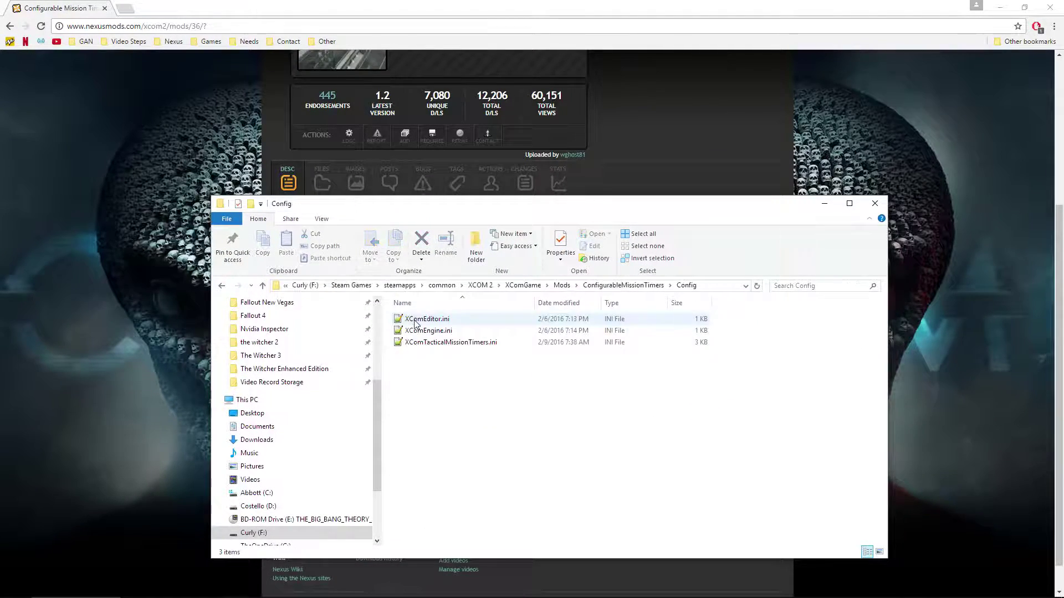
pyautogui.doubleClick(438, 344)
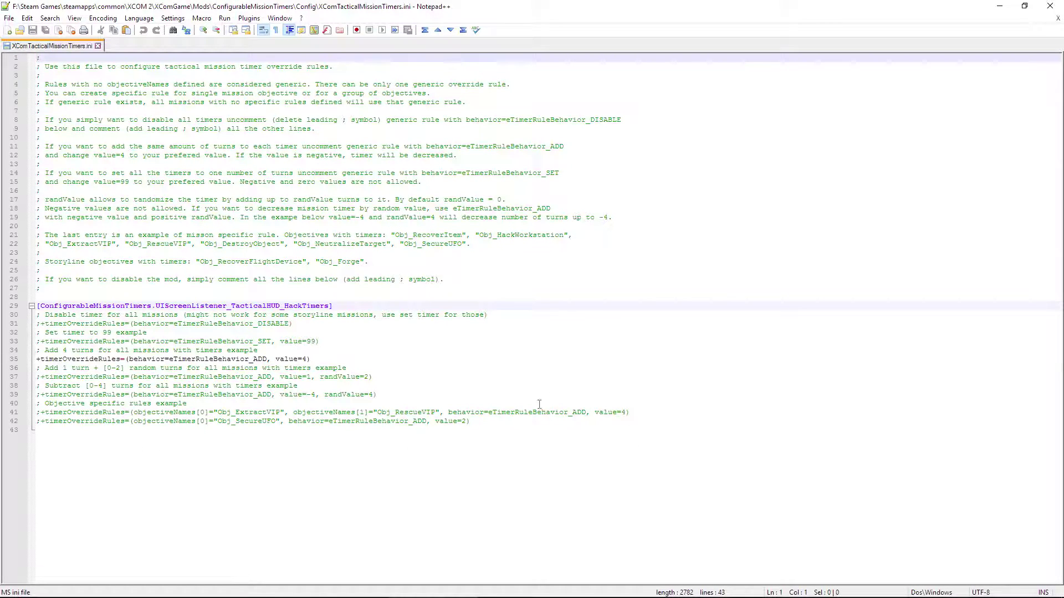
# Comment out the value=4 rule on line 35 with a semicolon and uncomment the value=1, randValue=2 rule on line 37
pyautogui.moveTo(311, 359); pyautogui.dragTo(34, 359)
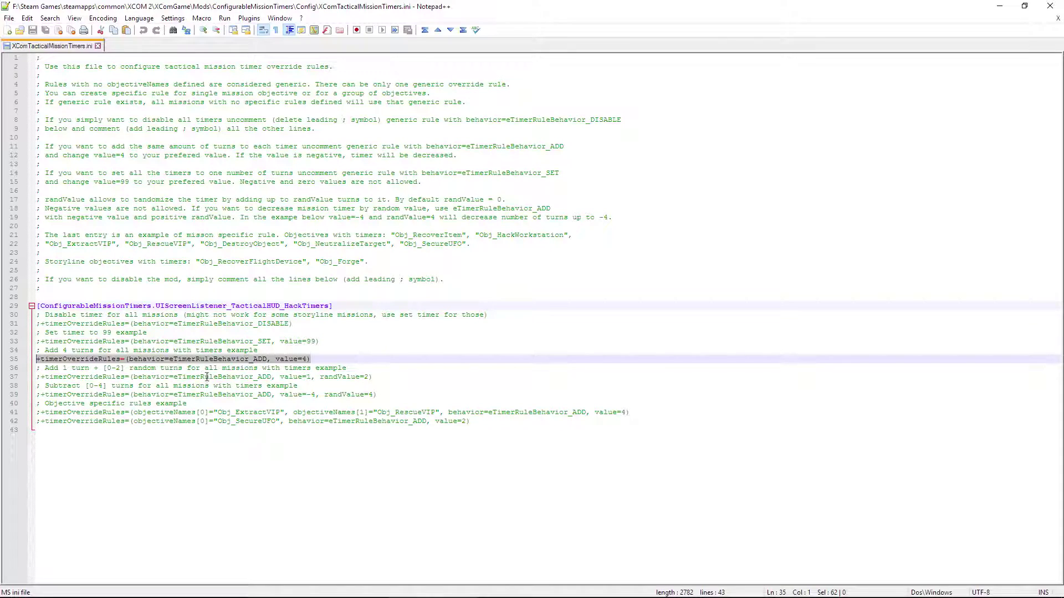
pyautogui.click(111, 368)
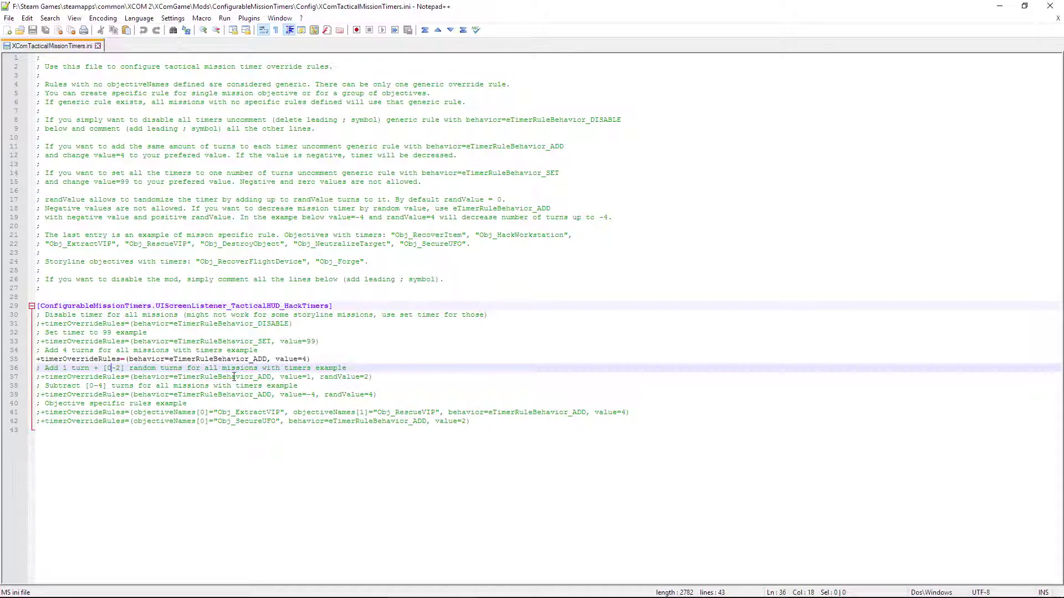
pyautogui.click(37, 360)
pyautogui.write(';')
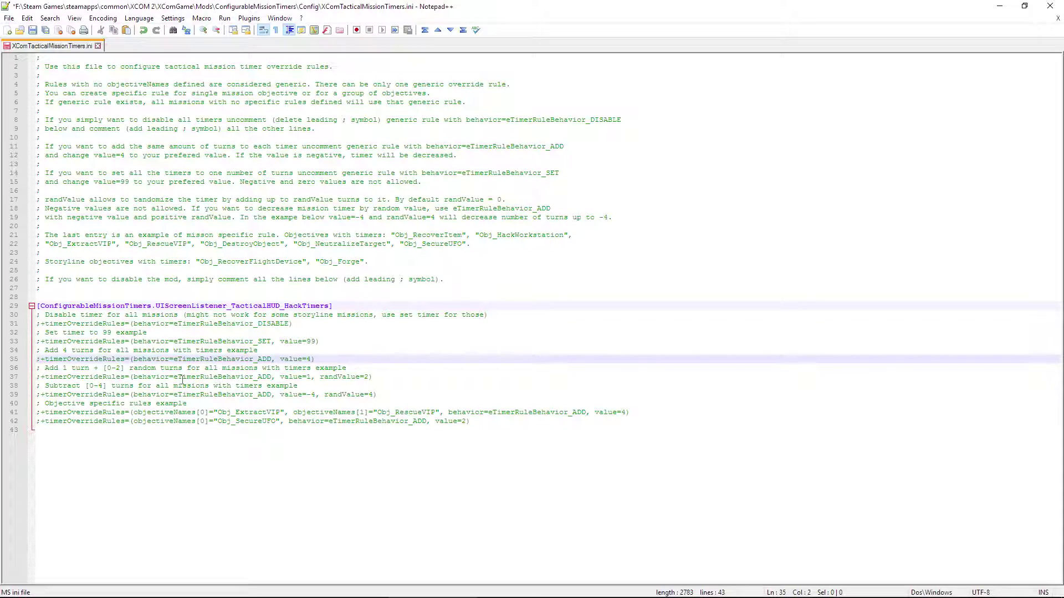
pyautogui.click(40, 378)
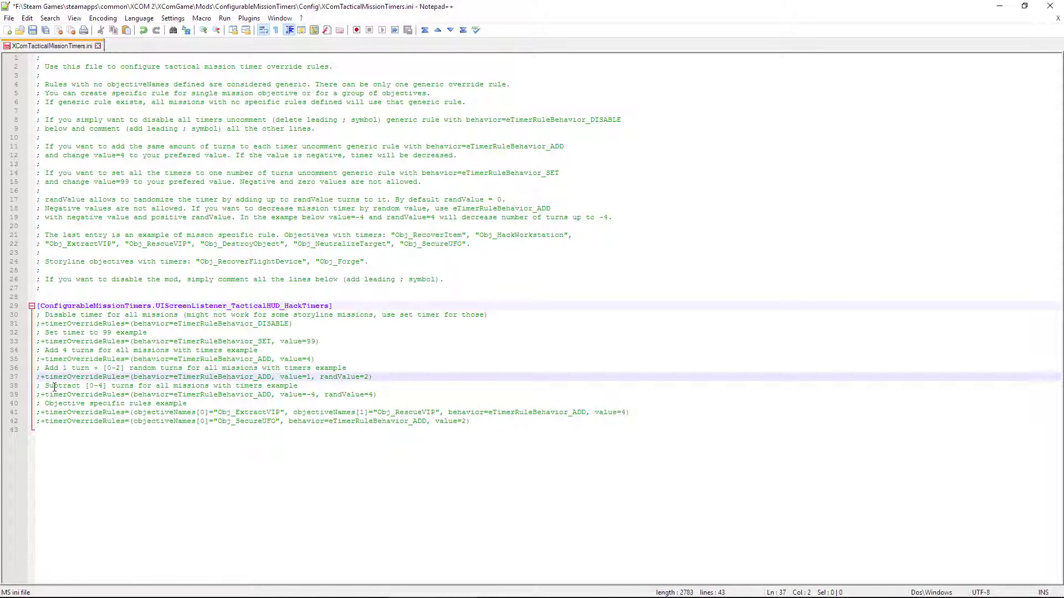
pyautogui.press('BackSpace')
pyautogui.moveTo(161, 404); pyautogui.dragTo(163, 408)
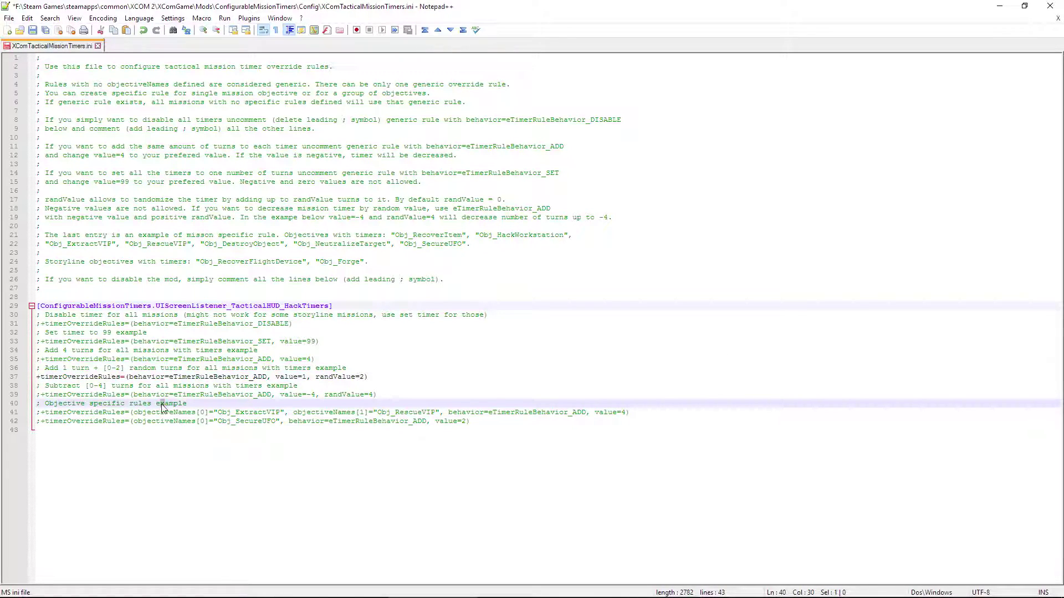